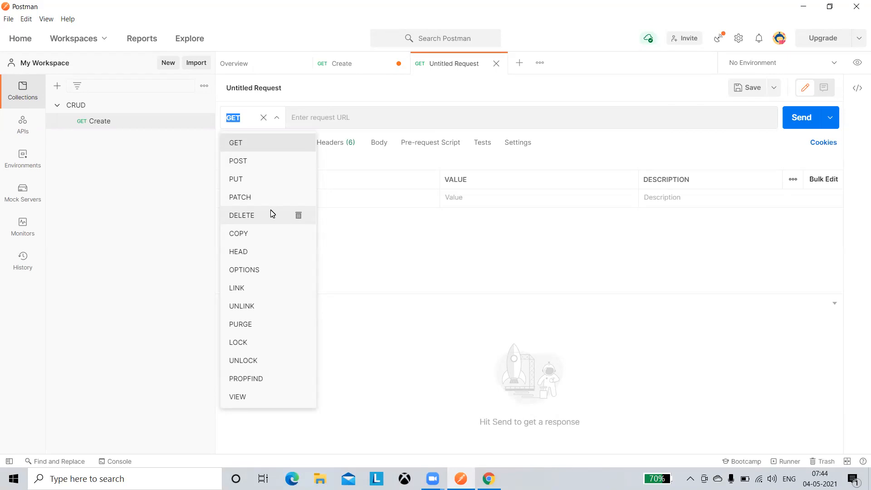
Set the untitled request's method to POST and place the cursor in its URL field
{"action": "left_click", "coordinate": [394, 117]}
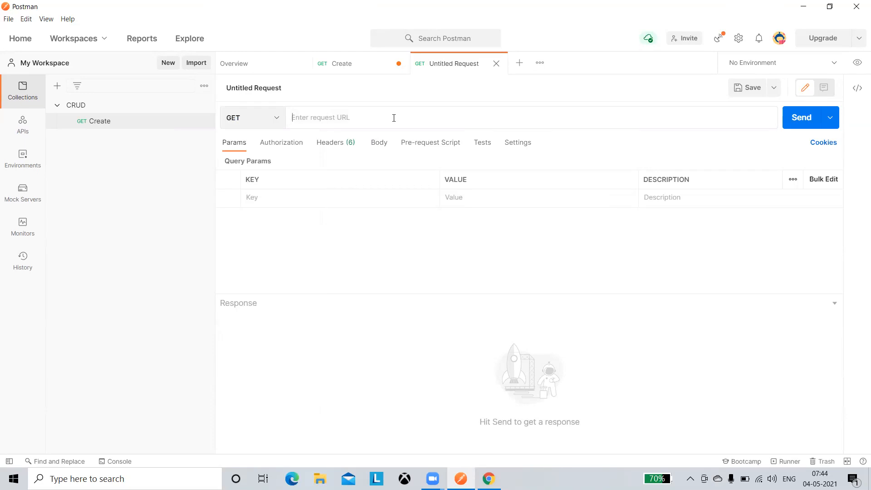
{"action": "left_click", "coordinate": [266, 124]}
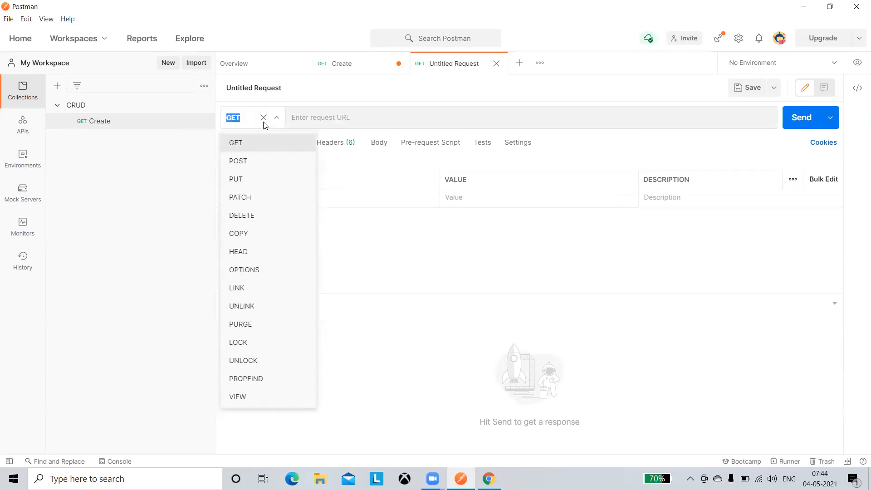
{"action": "left_click", "coordinate": [249, 162]}
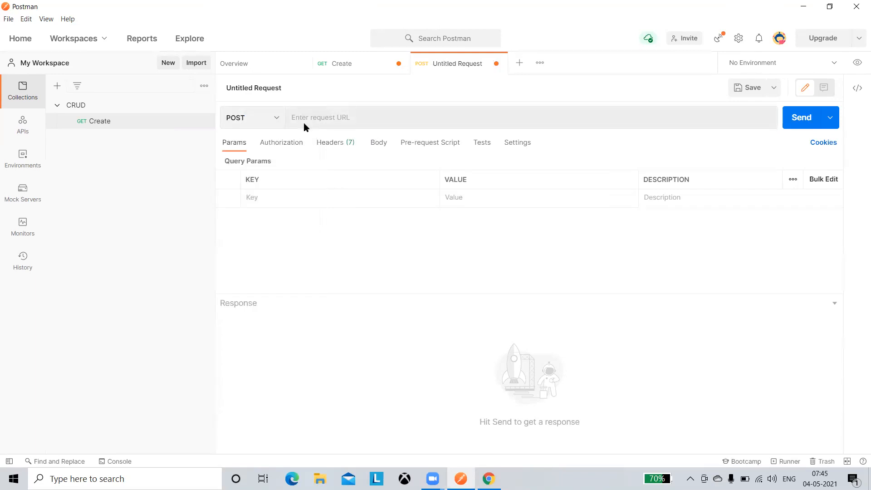
{"action": "left_click", "coordinate": [314, 117]}
{"action": "left_click", "coordinate": [282, 123]}
{"action": "left_click", "coordinate": [301, 117]}
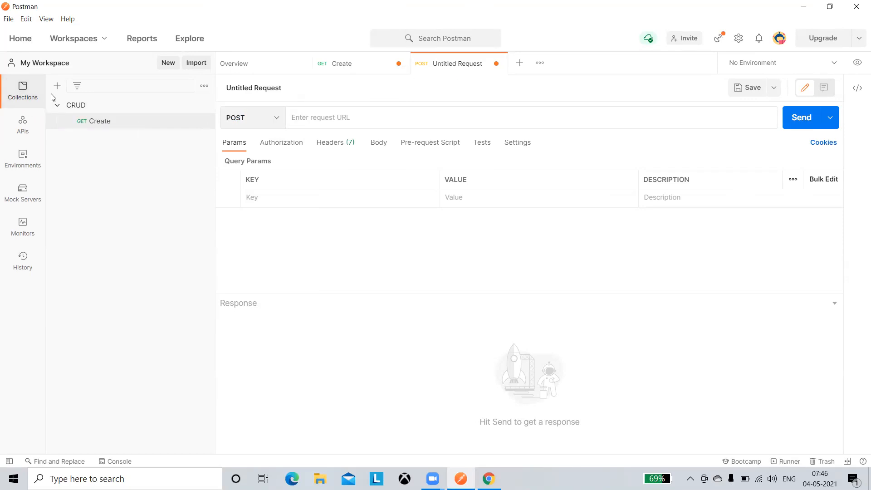
{"action": "left_click", "coordinate": [353, 116]}
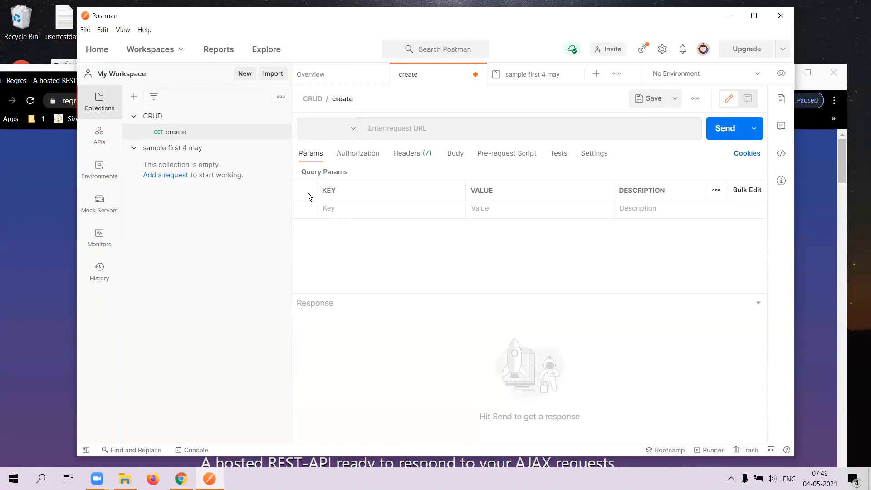
Add a new request to the "sample first 4 may" collection
{"action": "left_click", "coordinate": [181, 150]}
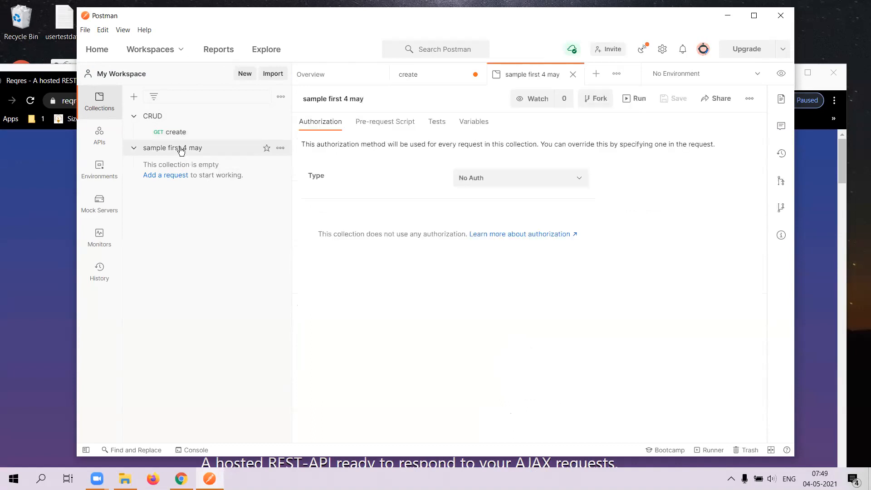
{"action": "left_click", "coordinate": [170, 176]}
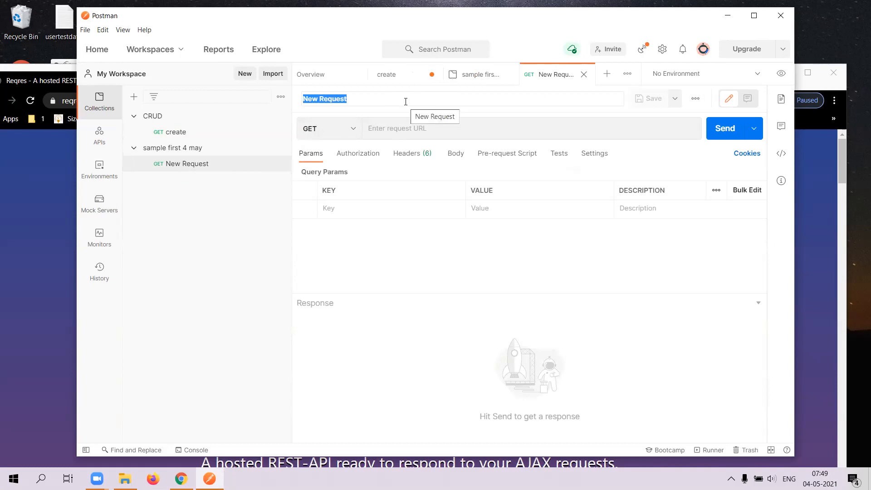
Open a separate untitled request and compare it with the new request inside the "sample first 4 may" collection
{"action": "left_click", "coordinate": [606, 79]}
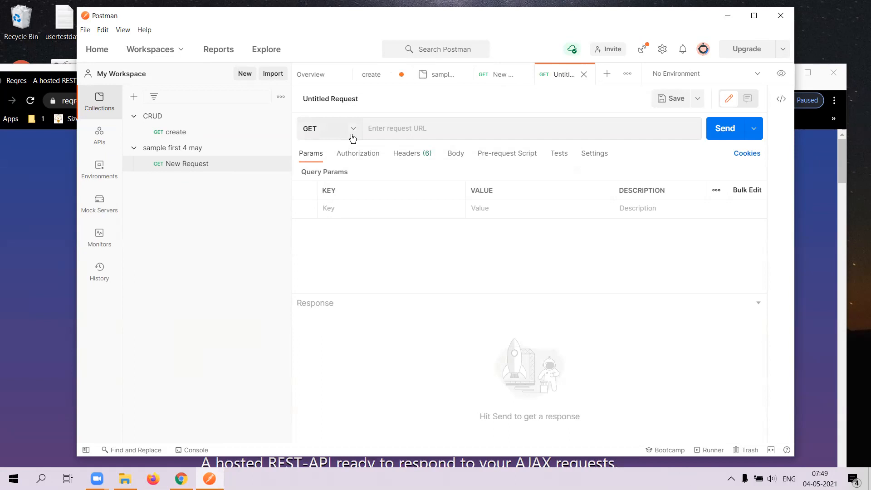
{"action": "left_click", "coordinate": [497, 76]}
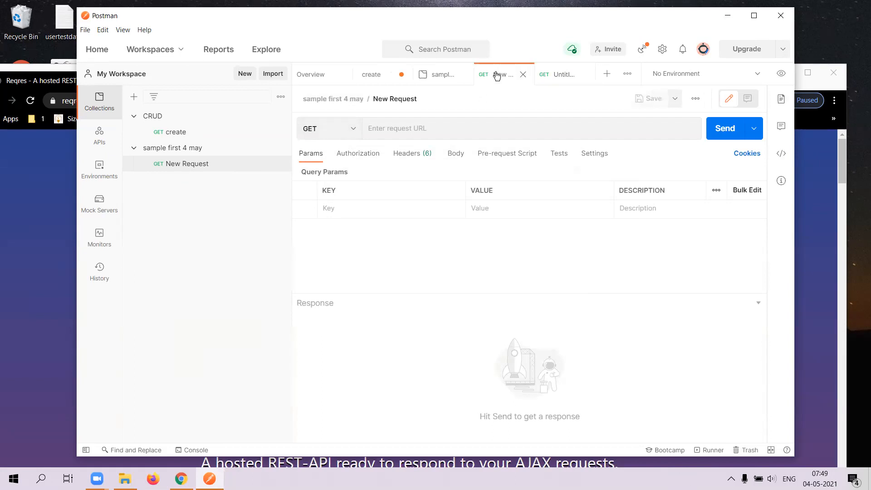
{"action": "left_click", "coordinate": [573, 76]}
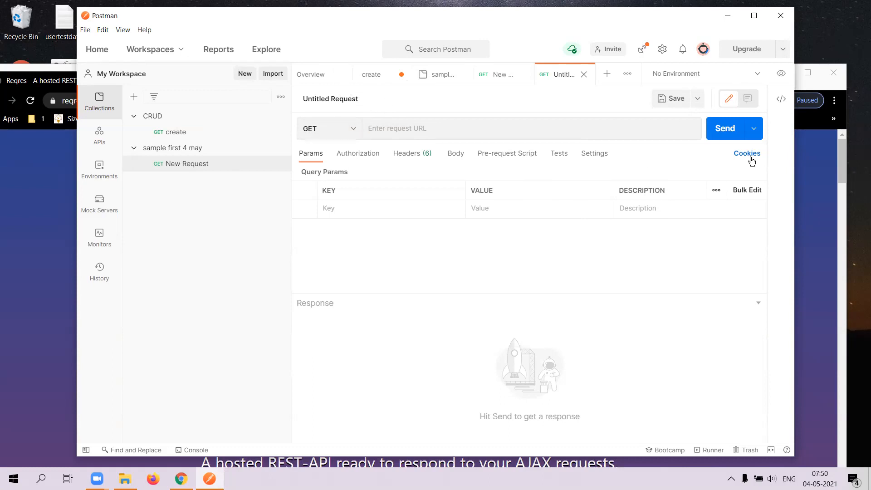
Rename the collection's new request to "add data" and set its method to POST
{"action": "left_click", "coordinate": [498, 74]}
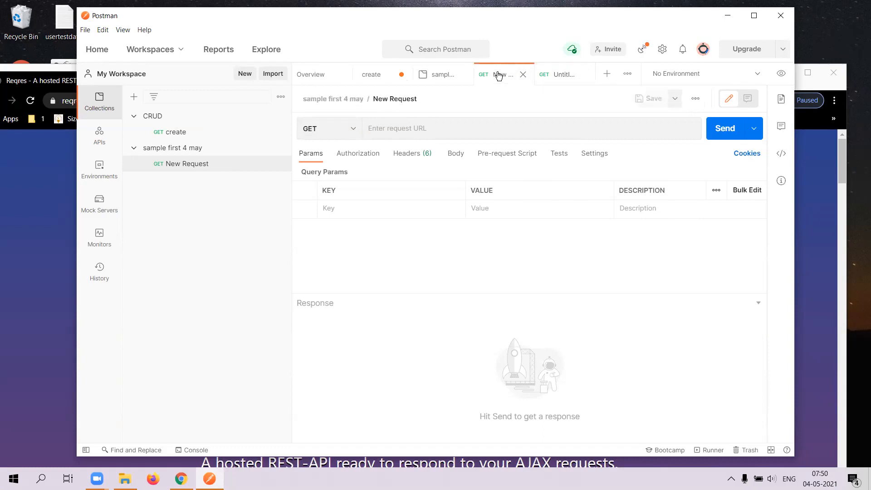
{"action": "left_click", "coordinate": [429, 99]}
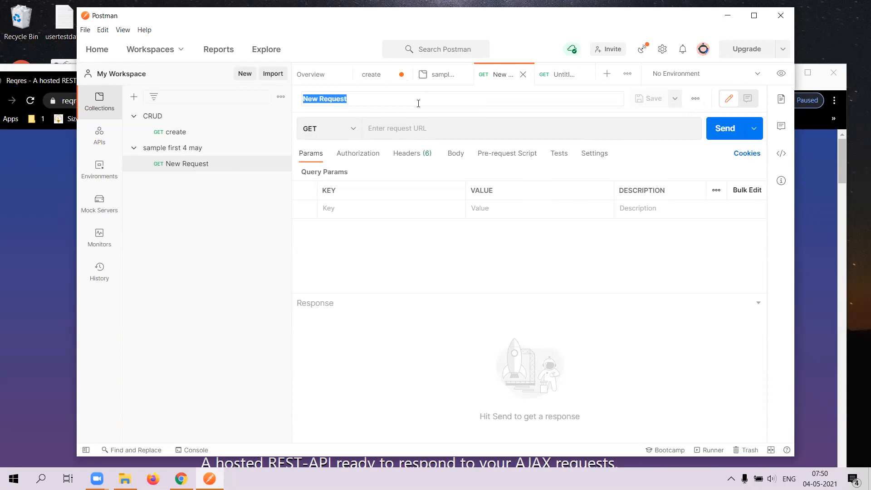
{"action": "key", "text": "BackSpace"}
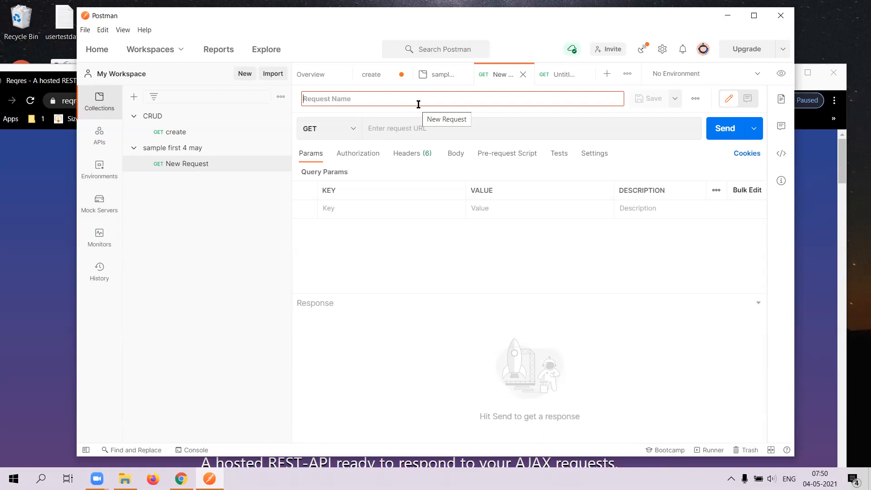
{"action": "type", "text": "sam"}
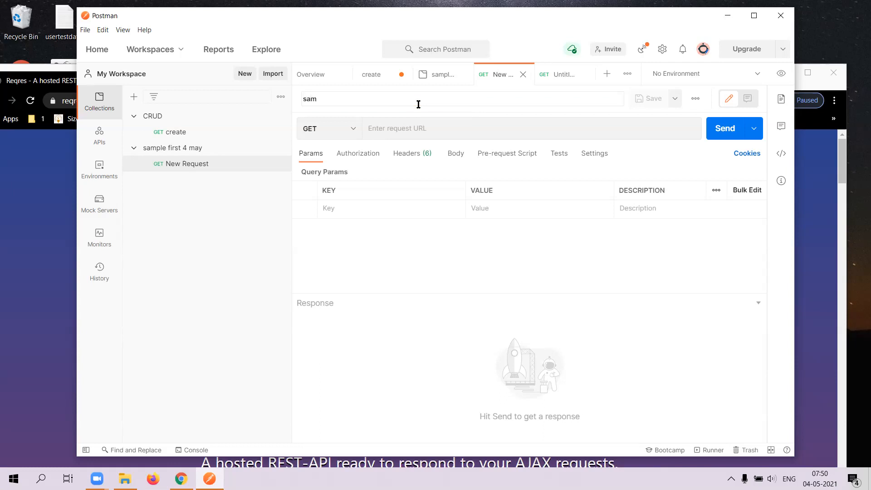
{"action": "key", "text": "BackSpace"}
{"action": "key", "text": "BackSpace"}
{"action": "key", "text": "BackSpace"}
{"action": "type", "text": "add data"}
{"action": "key", "text": "Return"}
{"action": "left_click", "coordinate": [353, 130]}
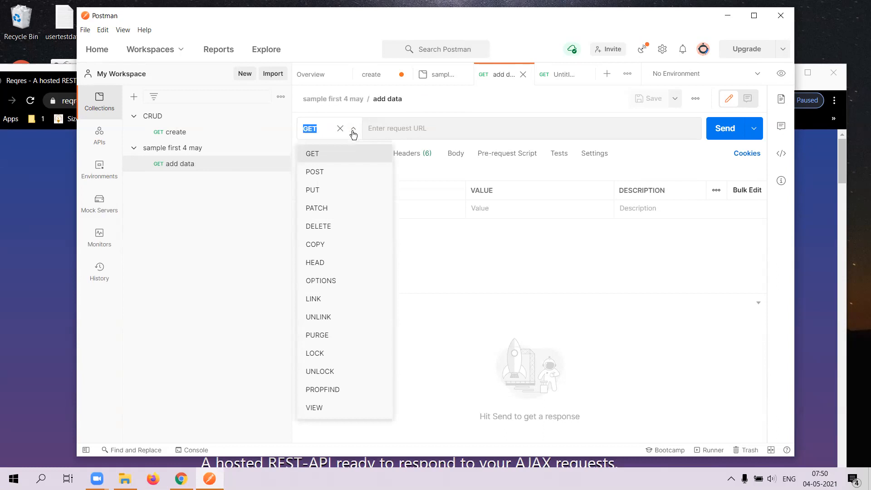
{"action": "left_click", "coordinate": [334, 172]}
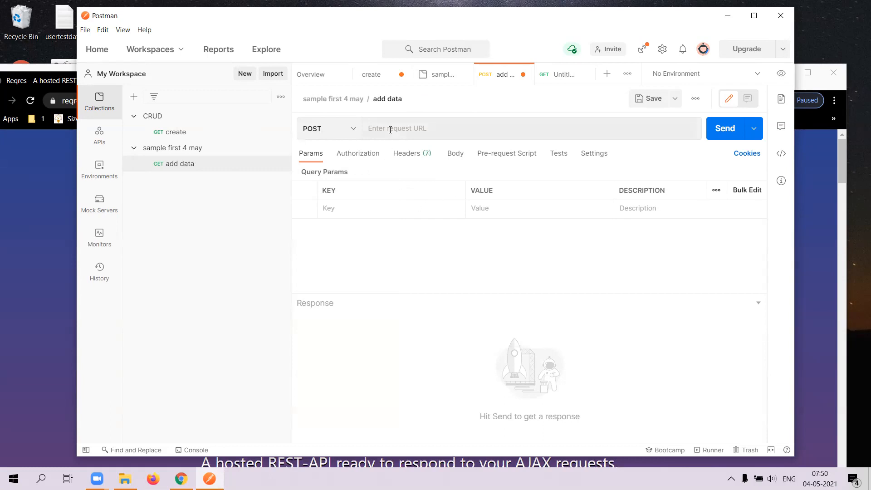
Switch to Chrome and show the POST CREATE example in the reqres.in endpoint list
{"action": "left_click", "coordinate": [56, 181]}
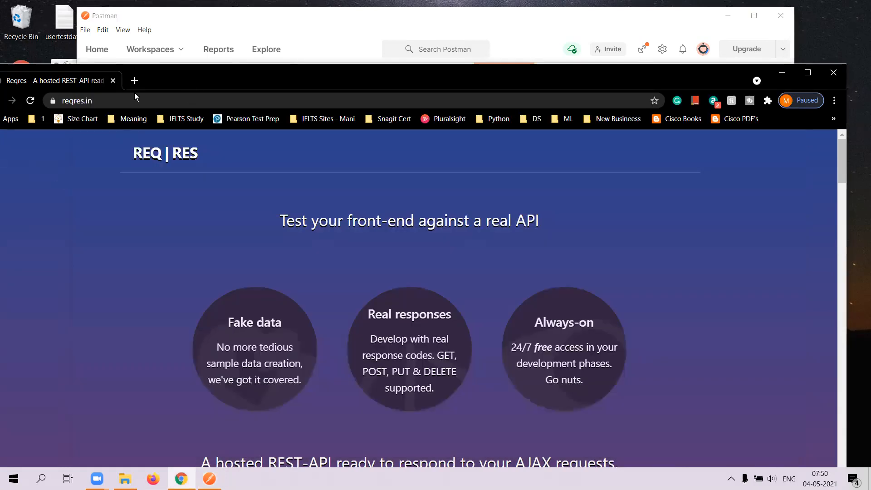
{"action": "left_click", "coordinate": [95, 101]}
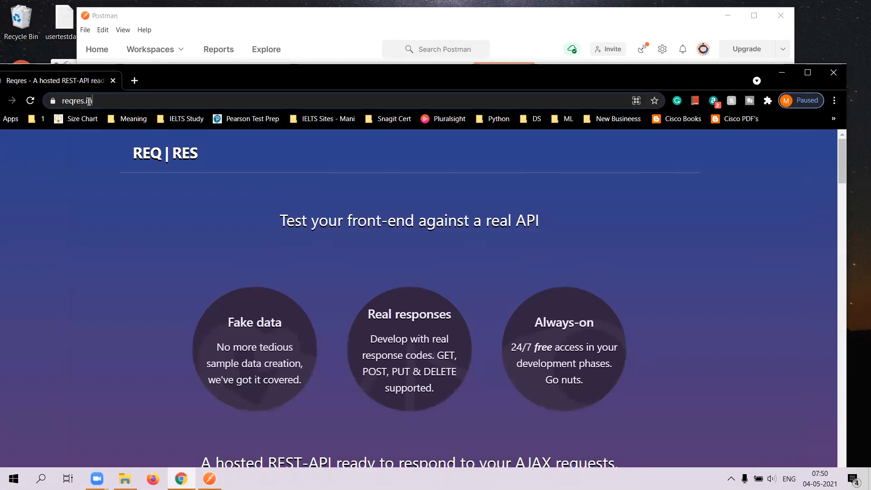
{"action": "left_click", "coordinate": [119, 100]}
{"action": "left_click", "coordinate": [798, 262]}
{"action": "scroll", "coordinate": [799, 262], "scroll_direction": "down", "scroll_amount": 6}
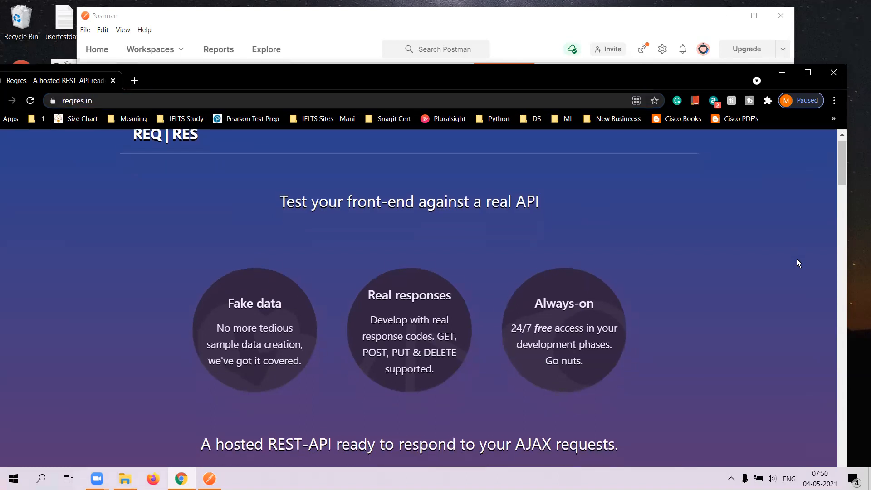
{"action": "scroll", "coordinate": [799, 262], "scroll_direction": "down", "scroll_amount": 8}
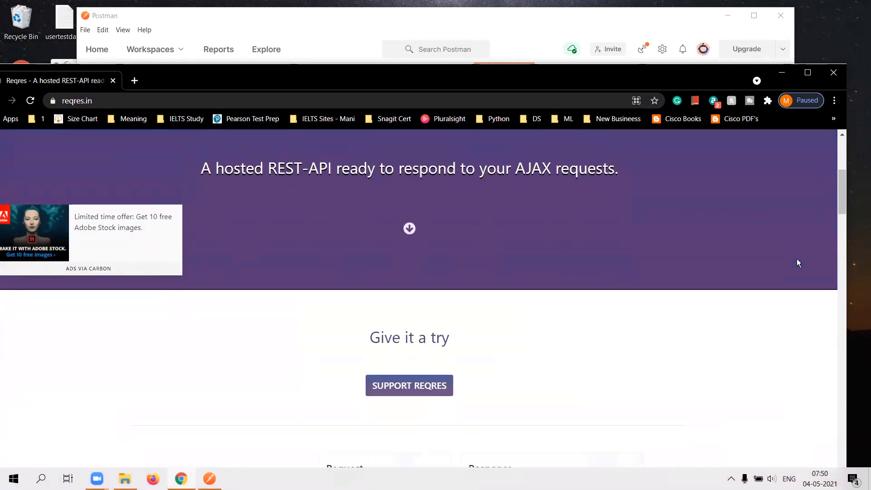
{"action": "scroll", "coordinate": [799, 262], "scroll_direction": "down", "scroll_amount": 2}
{"action": "scroll", "coordinate": [799, 262], "scroll_direction": "up", "scroll_amount": 1}
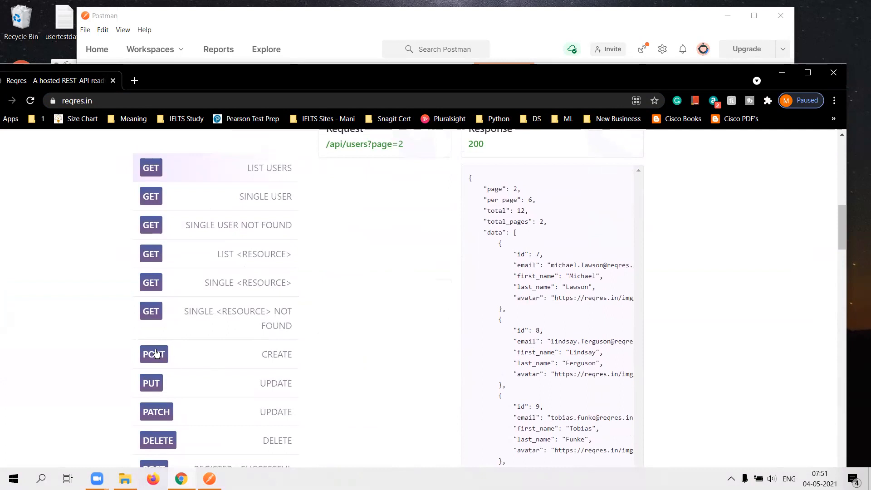
{"action": "left_click", "coordinate": [159, 354]}
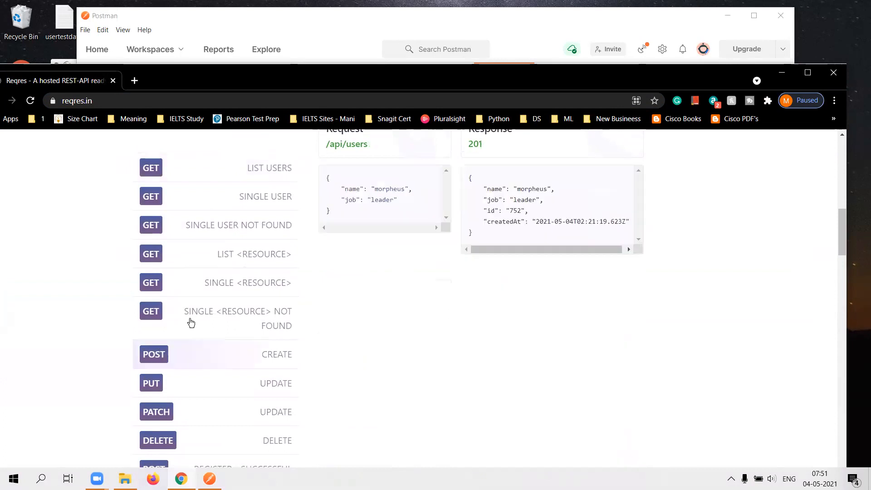
{"action": "scroll", "coordinate": [775, 234], "scroll_direction": "up", "scroll_amount": 4}
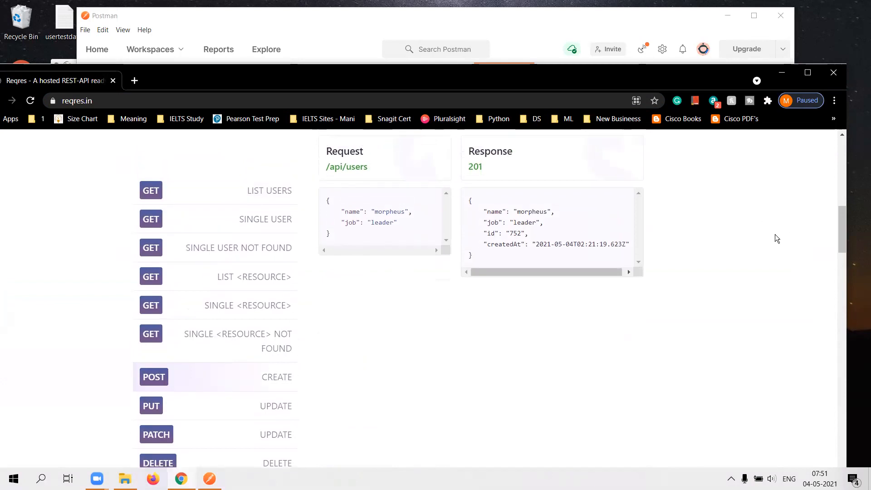
{"action": "scroll", "coordinate": [775, 234], "scroll_direction": "down", "scroll_amount": 1}
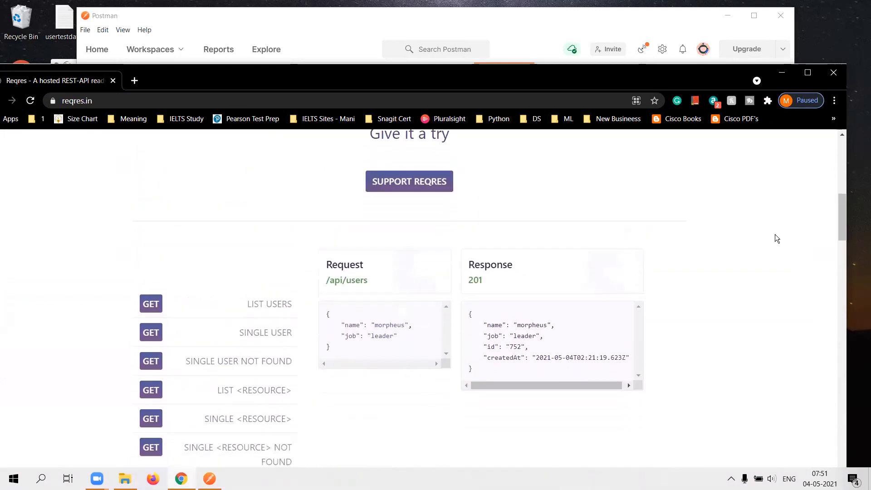
Copy the CREATE example's /api/users path and paste it as the URL of the add data request in Postman
{"action": "left_click", "coordinate": [808, 73]}
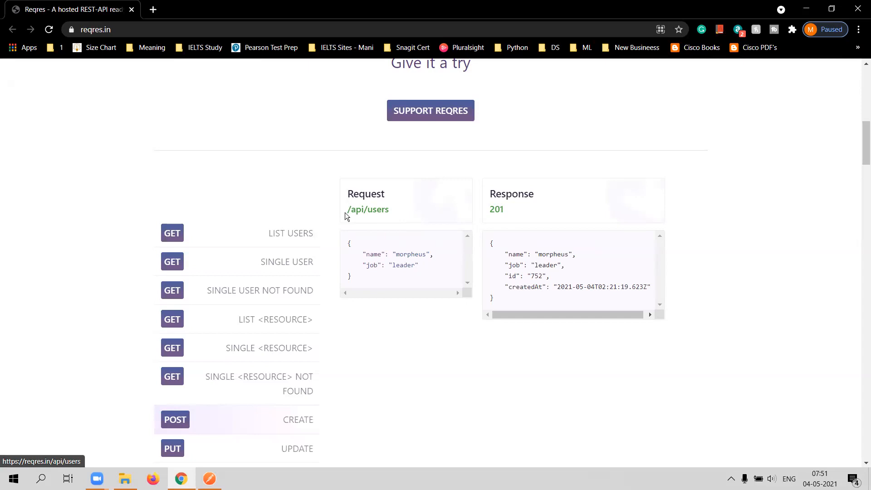
{"action": "left_click_drag", "start_coordinate": [346, 215], "coordinate": [393, 214]}
{"action": "key", "text": "ctrl+c"}
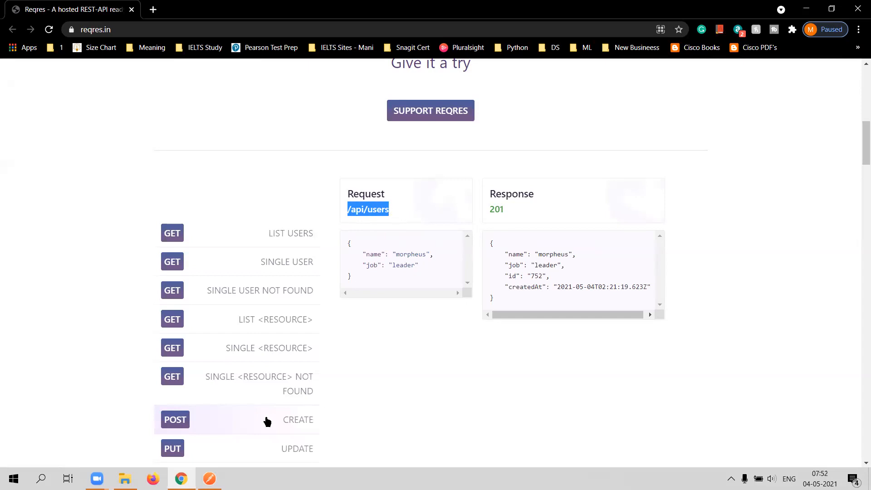
{"action": "key", "text": "alt+Tab"}
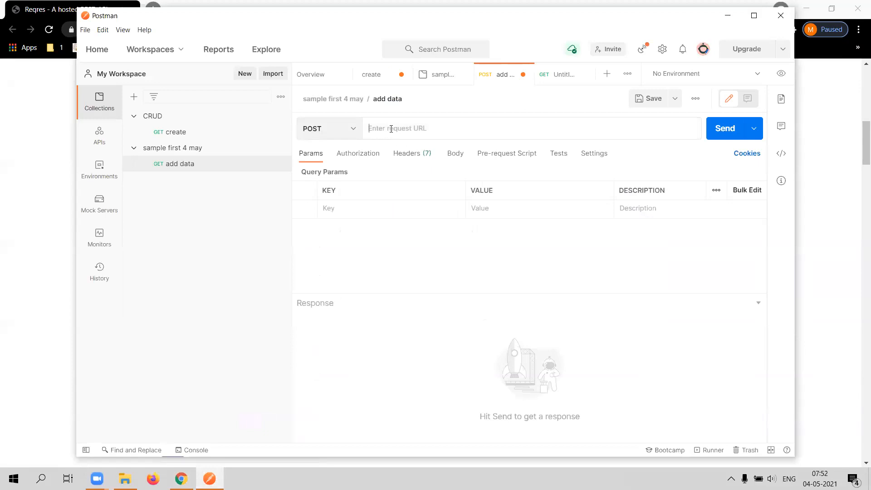
{"action": "left_click", "coordinate": [391, 129]}
{"action": "key", "text": "ctrl+v"}
{"action": "left_click", "coordinate": [54, 392]}
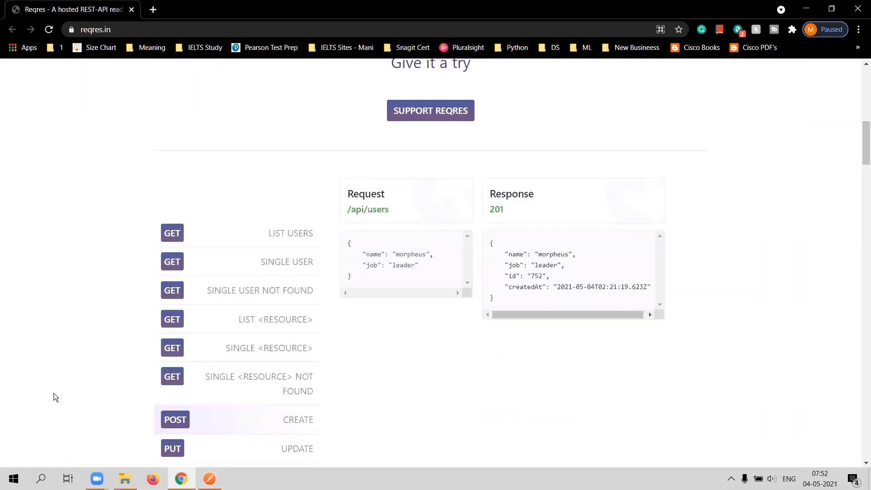
{"action": "left_click", "coordinate": [93, 29]}
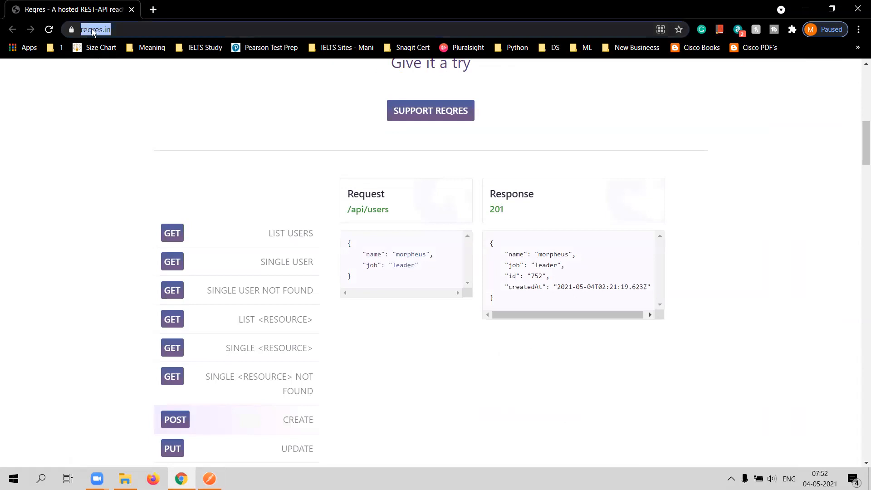
{"action": "double_click", "coordinate": [88, 30]}
{"action": "key", "text": "ctrl+a"}
{"action": "key", "text": "ctrl+c"}
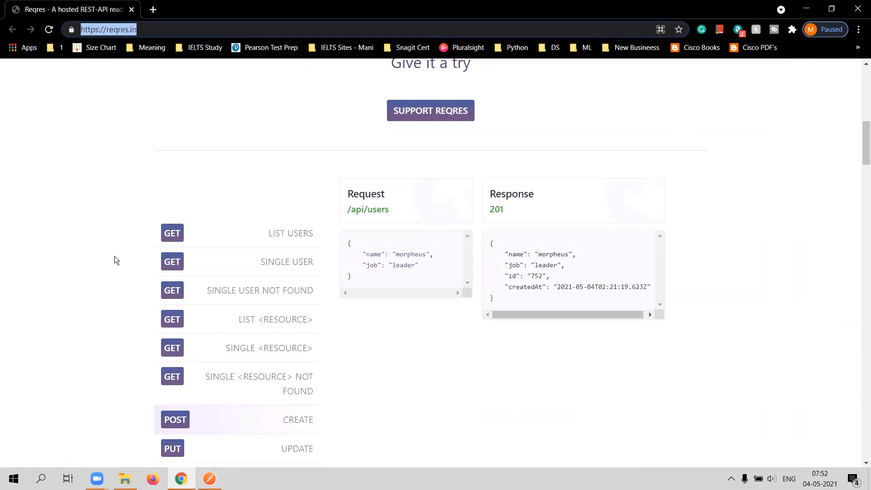
{"action": "left_click", "coordinate": [210, 477]}
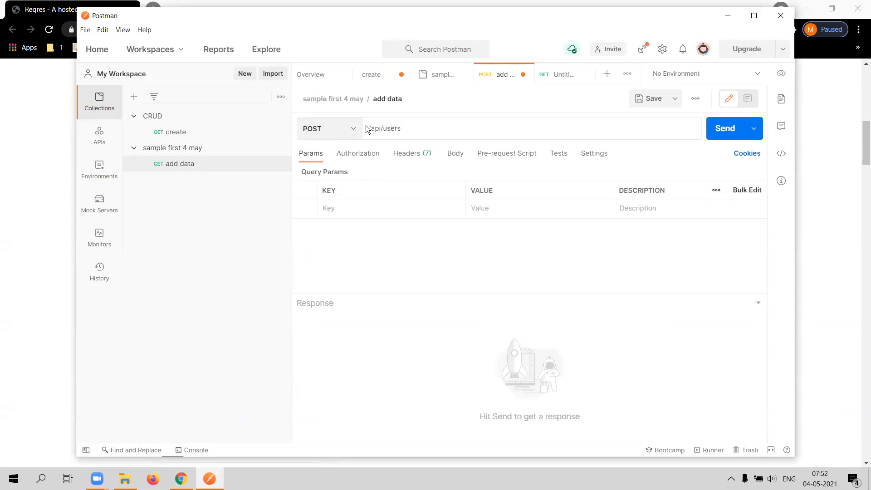
{"action": "key", "text": "ctrl+v"}
{"action": "type", "text": "/"}
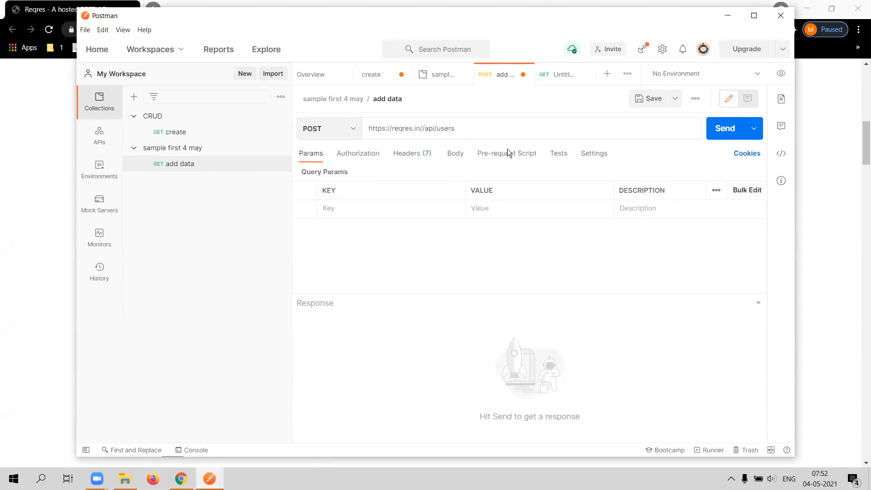
Set the body type of the add data request to raw
{"action": "left_click", "coordinate": [449, 153]}
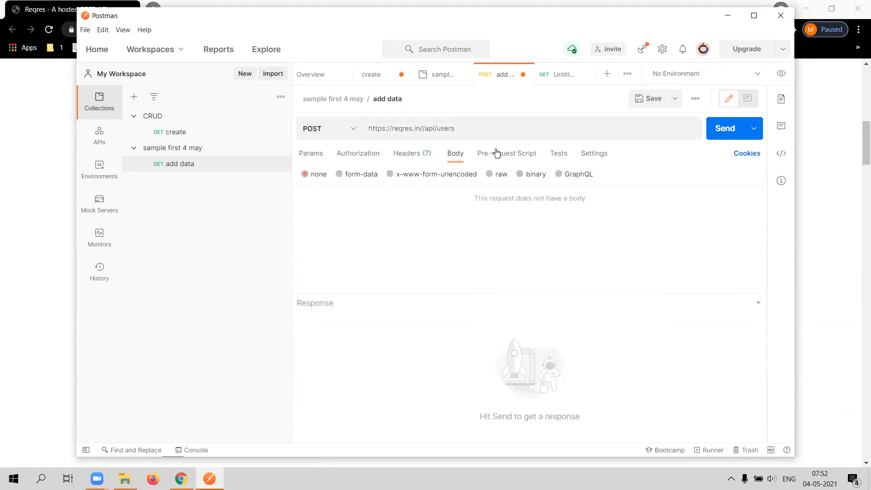
{"action": "left_click", "coordinate": [490, 174]}
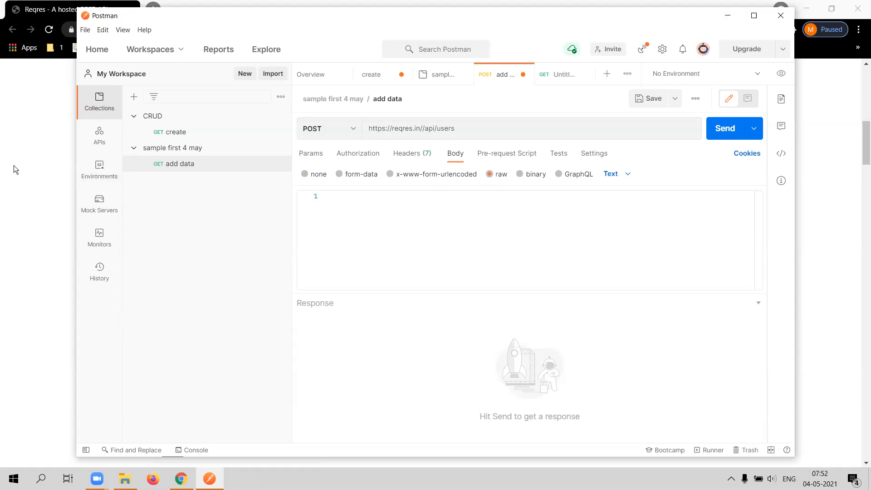
Copy the CREATE example's JSON body from Chrome, paste it into the add data raw body in Postman, and set the format to JSON
{"action": "left_click", "coordinate": [35, 181]}
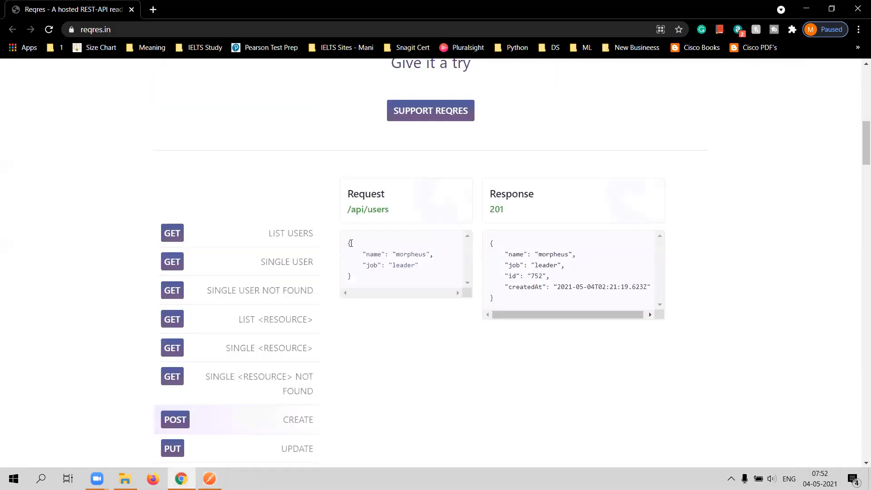
{"action": "left_click_drag", "start_coordinate": [349, 244], "coordinate": [380, 276]}
{"action": "key", "text": "ctrl+c"}
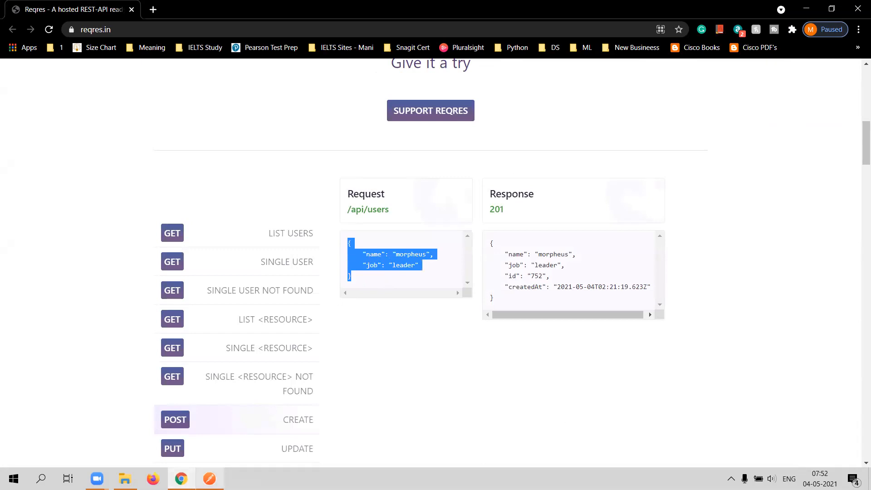
{"action": "left_click", "coordinate": [209, 479]}
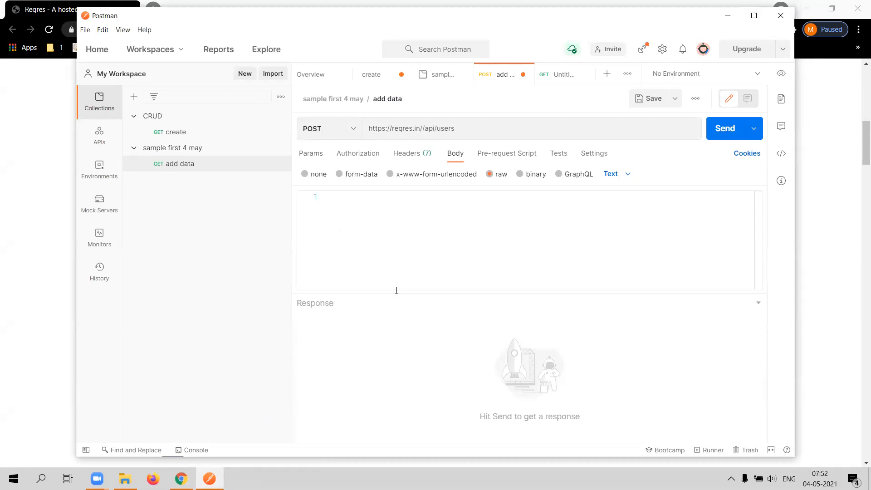
{"action": "left_click", "coordinate": [355, 219]}
{"action": "key", "text": "ctrl+v"}
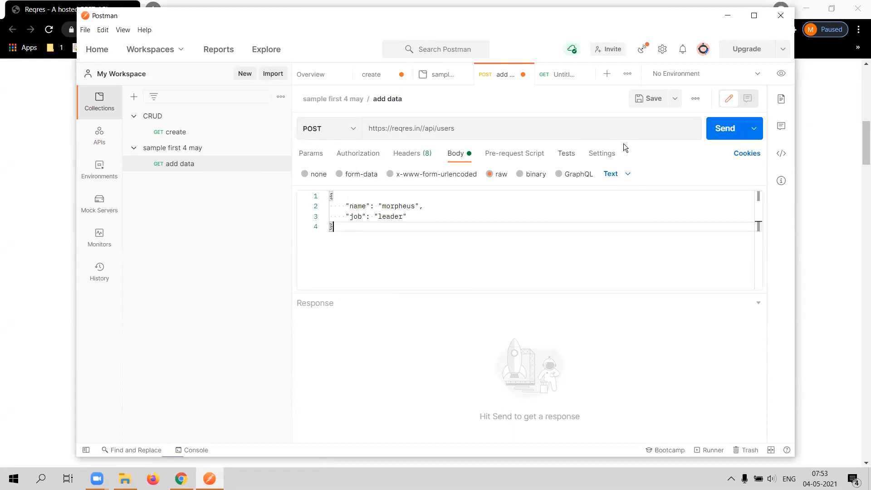
{"action": "left_click", "coordinate": [626, 175]}
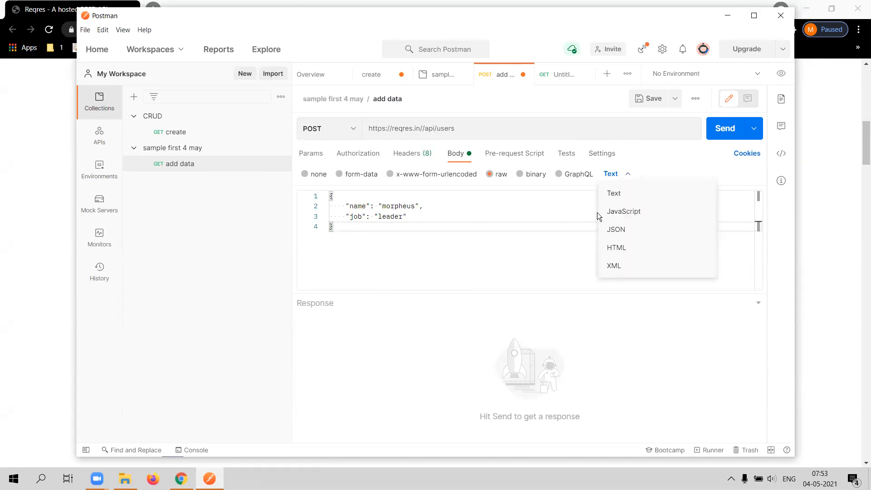
{"action": "left_click", "coordinate": [617, 229]}
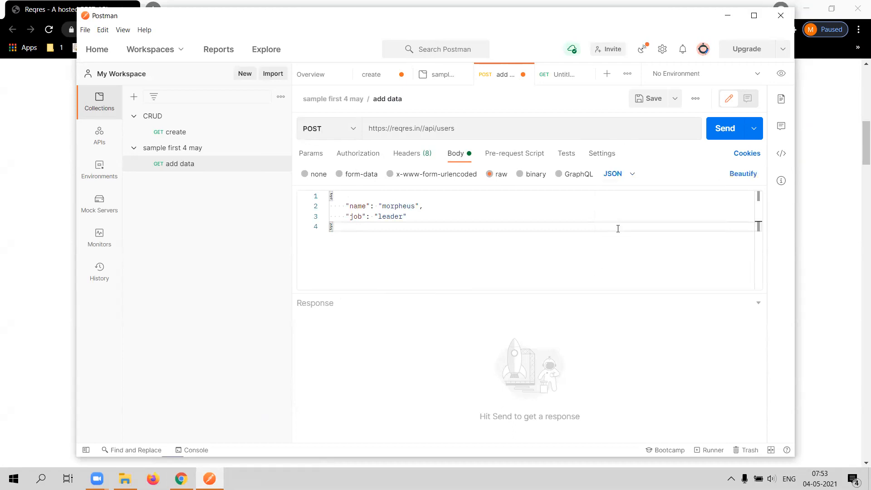
Try HTML as the raw body format of the add data request, and set it back to JSON
{"action": "left_click", "coordinate": [632, 175]}
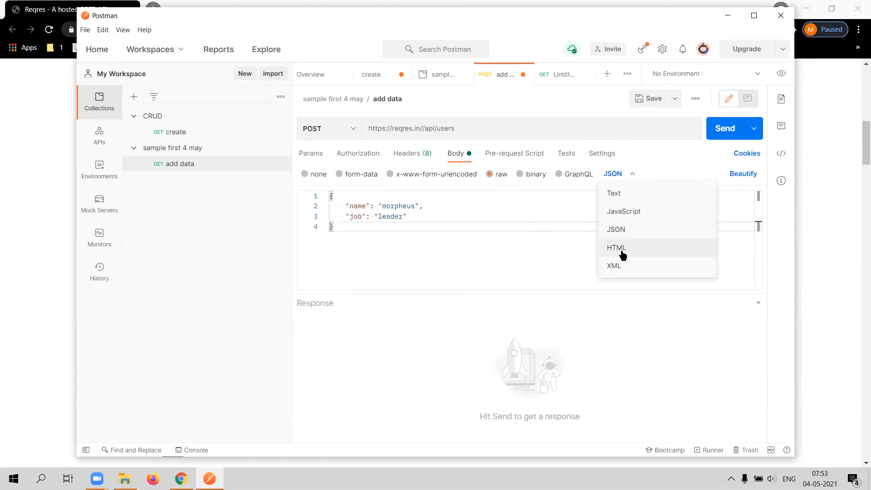
{"action": "left_click", "coordinate": [618, 248]}
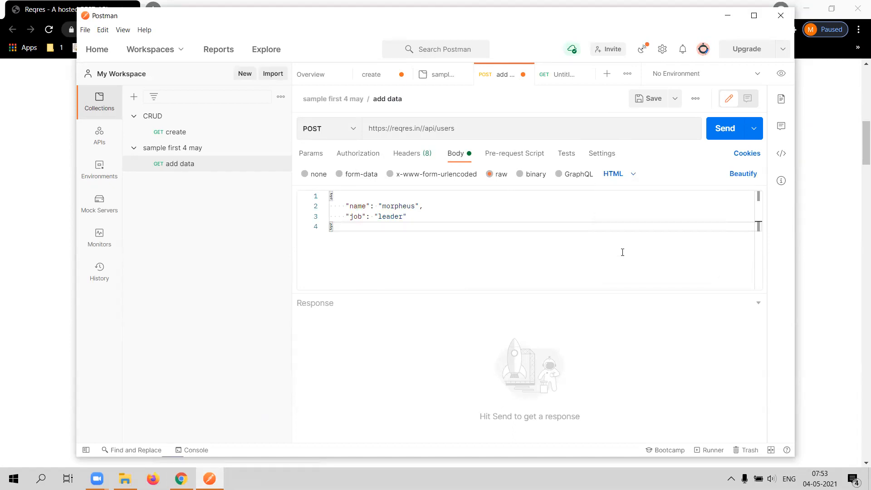
{"action": "left_click", "coordinate": [626, 176]}
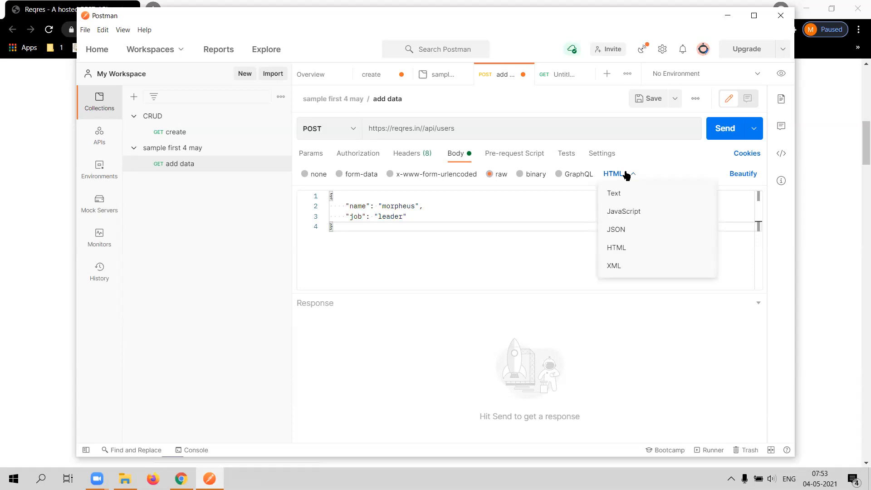
{"action": "left_click", "coordinate": [616, 228]}
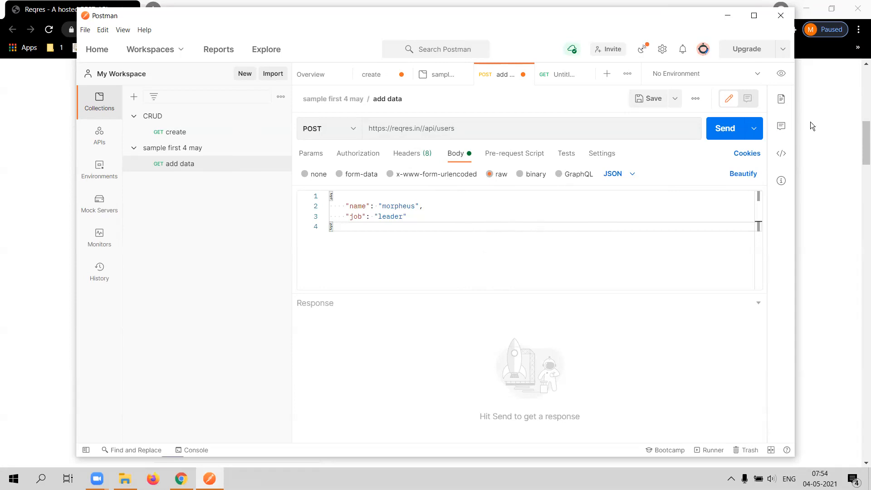
Send the add data request and examine the response body and status code
{"action": "left_click", "coordinate": [741, 135]}
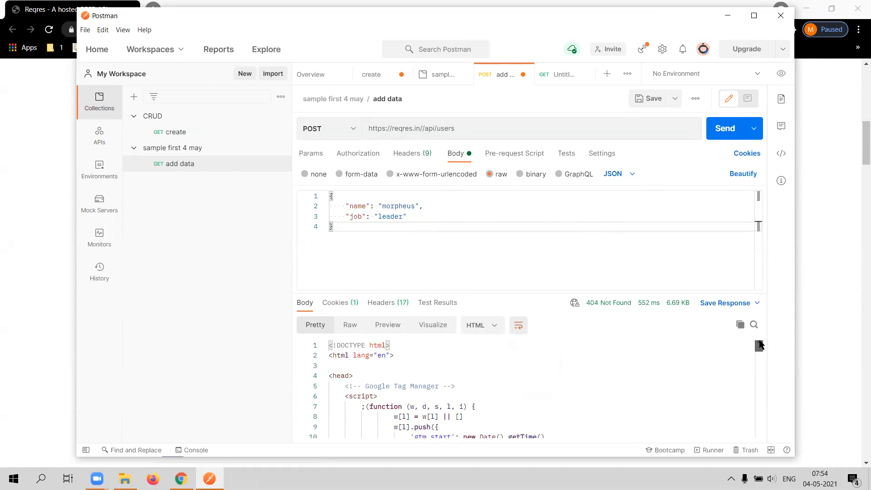
{"action": "left_click_drag", "start_coordinate": [760, 341], "coordinate": [764, 335]}
{"action": "mouse_move", "coordinate": [591, 305]}
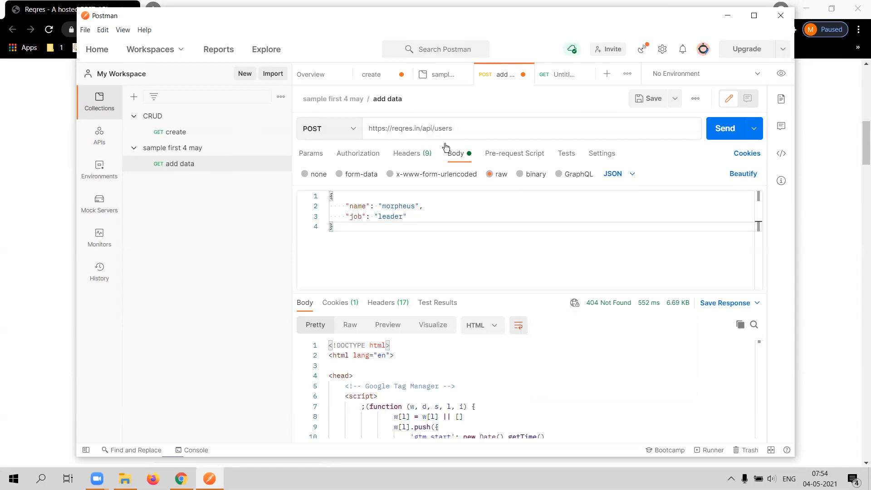
{"action": "left_click", "coordinate": [726, 130]}
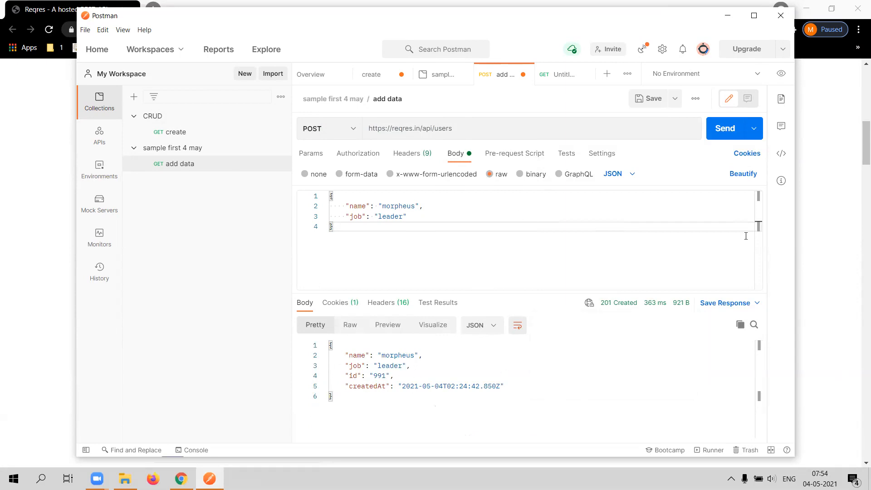
{"action": "left_click", "coordinate": [818, 233]}
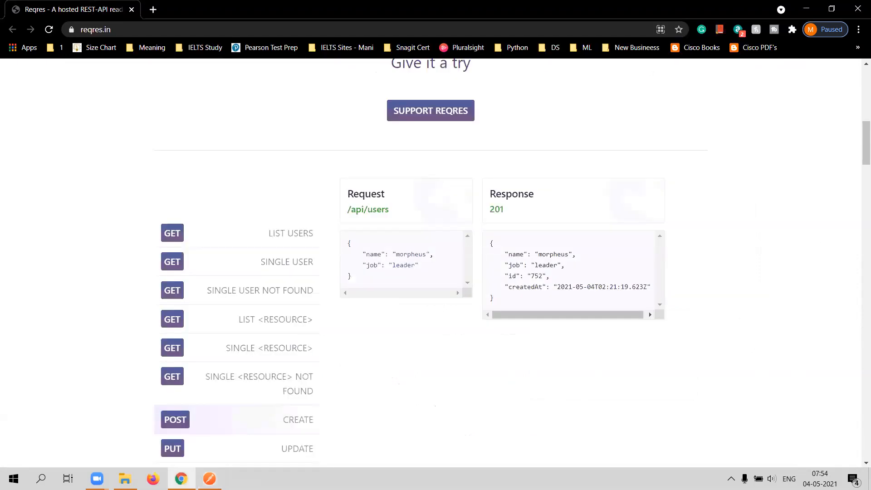
{"action": "left_click", "coordinate": [210, 478]}
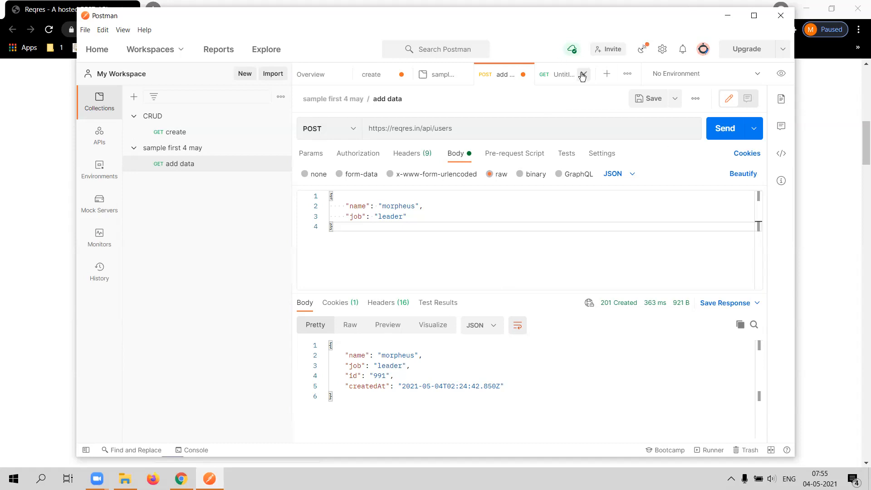
{"action": "left_click", "coordinate": [549, 79]}
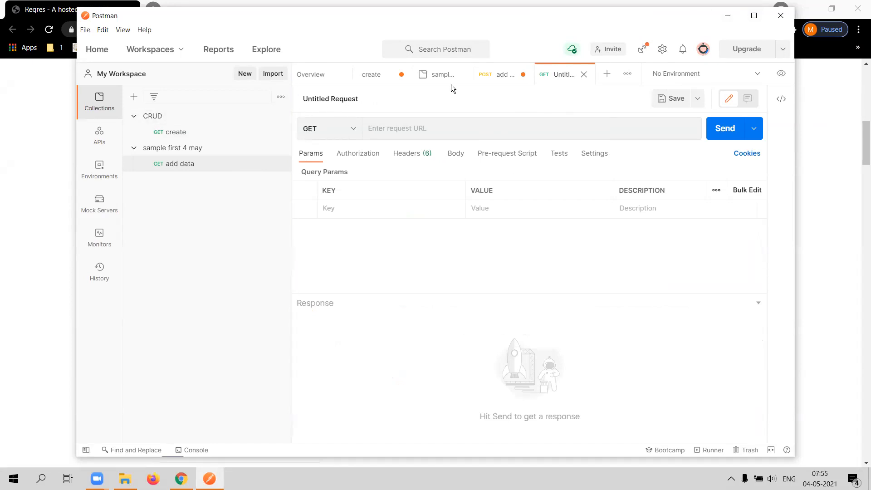
{"action": "left_click", "coordinate": [494, 74]}
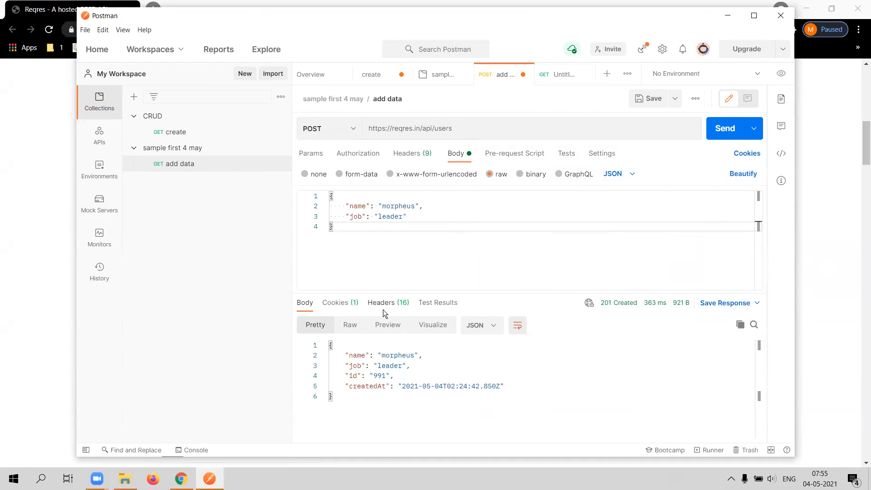
Add a header with the key Content-Type to the add data request
{"action": "left_click", "coordinate": [397, 154]}
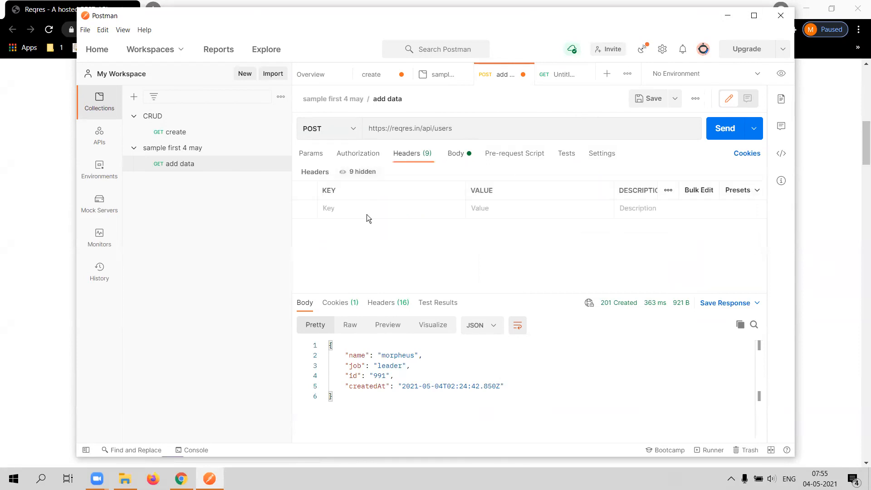
{"action": "left_click", "coordinate": [344, 207]}
{"action": "type", "text": "content"}
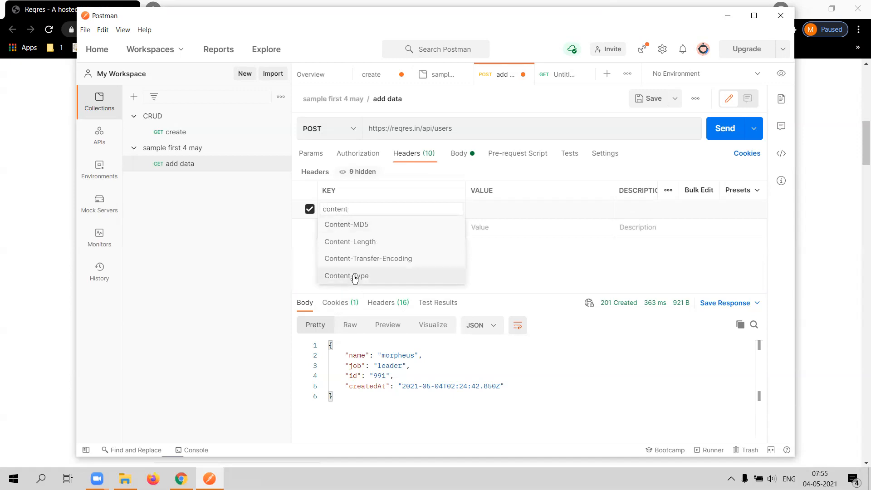
{"action": "left_click", "coordinate": [355, 277]}
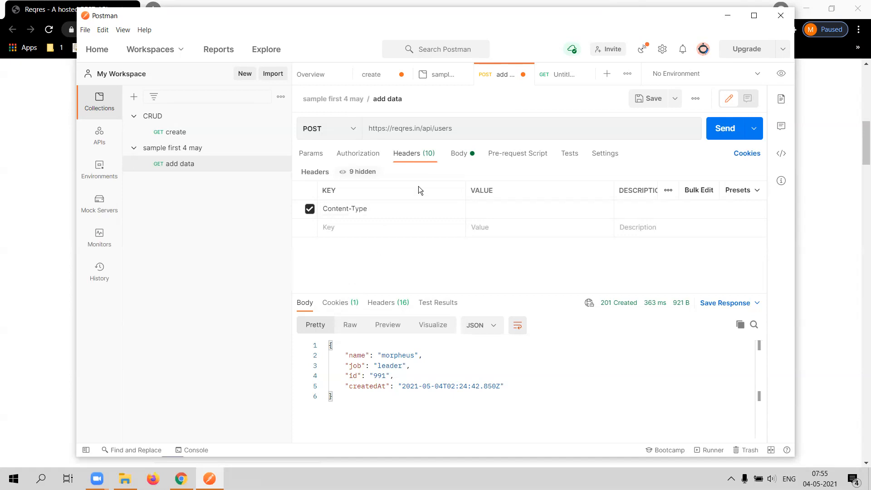
Set the value of the Content-Type header to application/json
{"action": "left_click", "coordinate": [478, 210]}
{"action": "type", "text": "ap"}
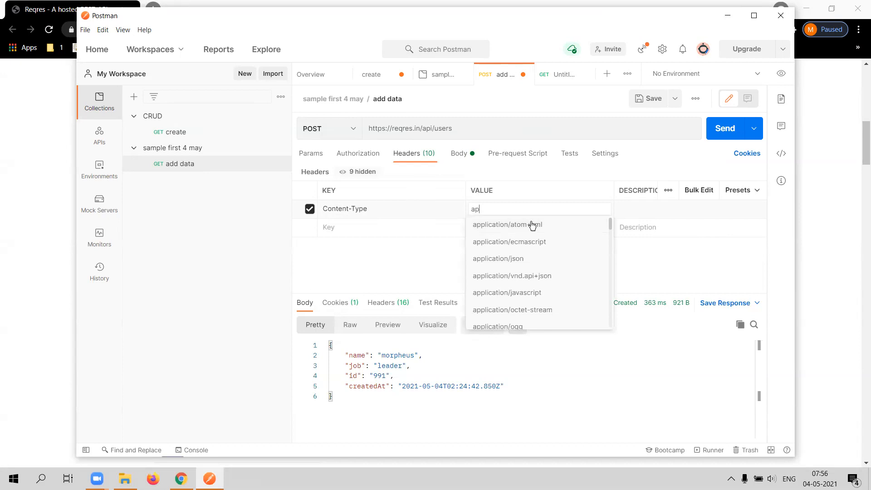
{"action": "type", "text": "plication"}
{"action": "key", "text": "Tab"}
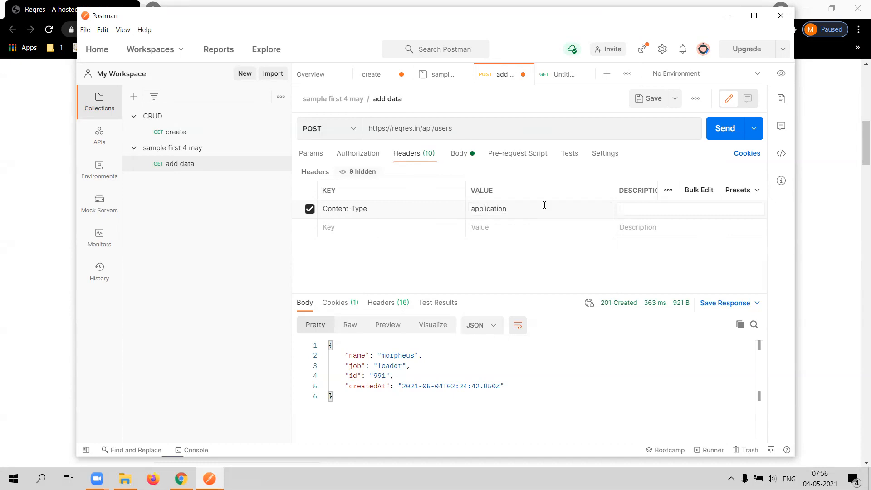
{"action": "left_click", "coordinate": [544, 207]}
{"action": "type", "text": "/"}
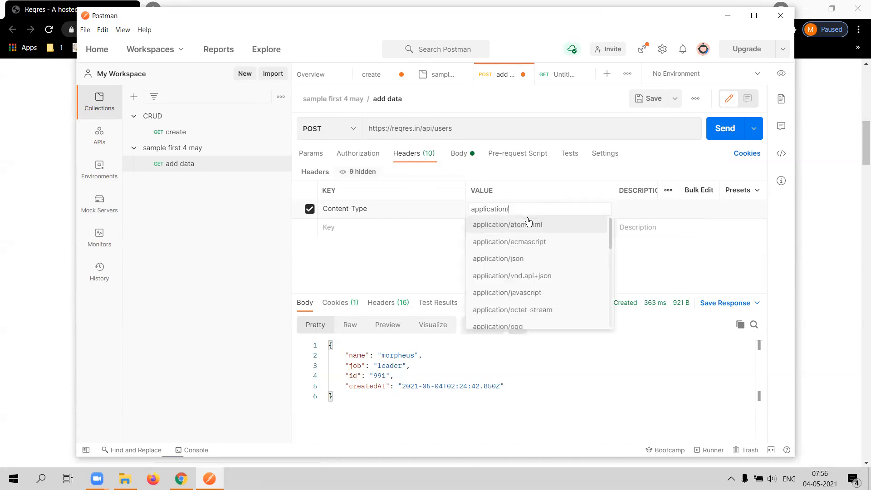
{"action": "key", "text": "BackSpace"}
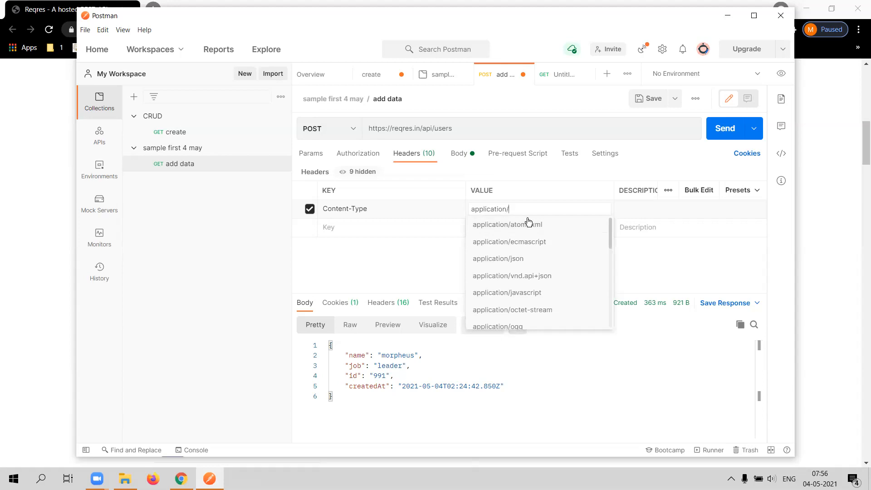
{"action": "key", "text": "Down"}
{"action": "key", "text": "Down"}
{"action": "key", "text": "Down"}
{"action": "key", "text": "Down"}
{"action": "key", "text": "Up"}
{"action": "key", "text": "Return"}
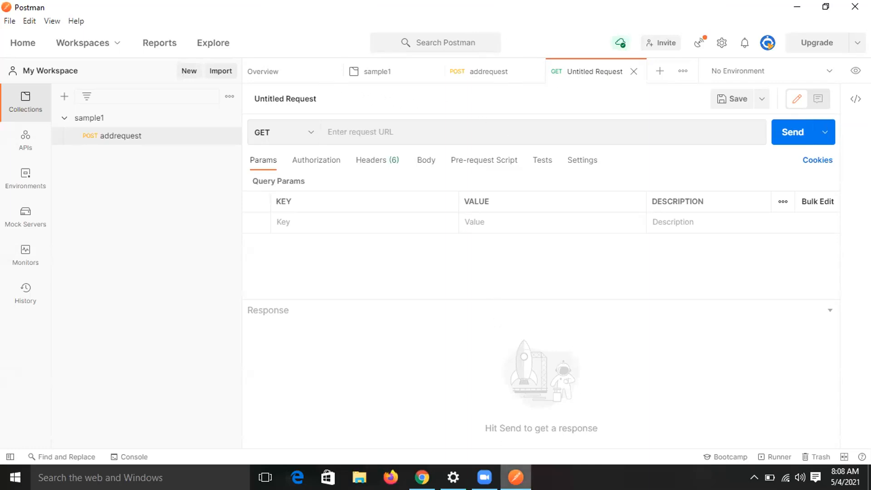
Switch to Chrome, show the GET LIST USERS example on reqres.in and open its request link /api/users?page=2
{"action": "left_click", "coordinate": [422, 477]}
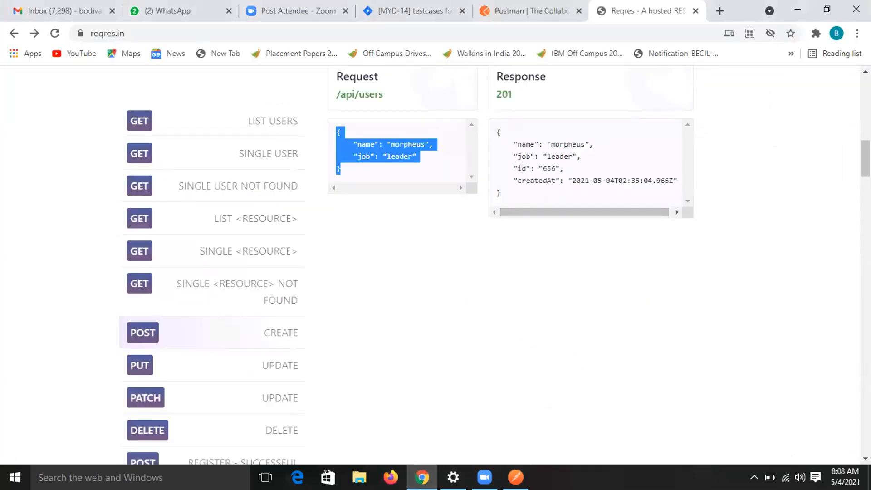
{"action": "mouse_move", "coordinate": [866, 158]}
{"action": "left_mouse_down"}
{"action": "mouse_move", "coordinate": [865, 141]}
{"action": "mouse_move", "coordinate": [866, 160]}
{"action": "left_mouse_up"}
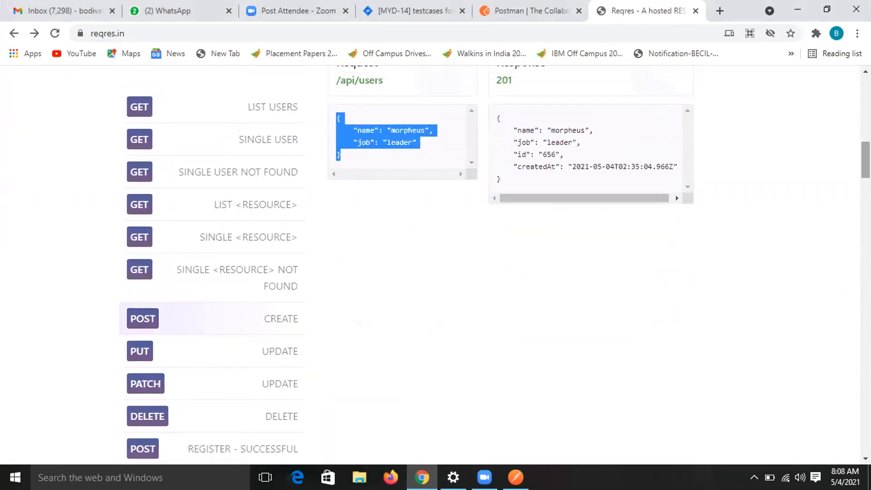
{"action": "left_click", "coordinate": [140, 108]}
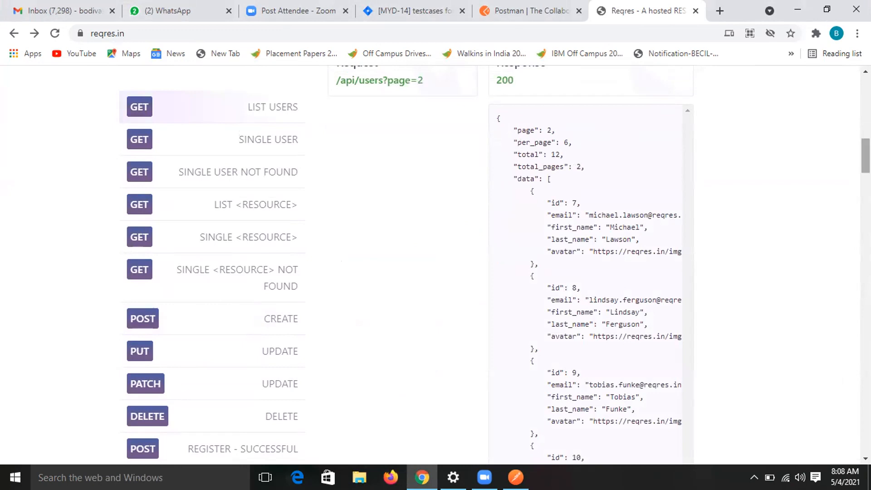
{"action": "scroll", "coordinate": [865, 154], "scroll_direction": "up", "scroll_amount": 4}
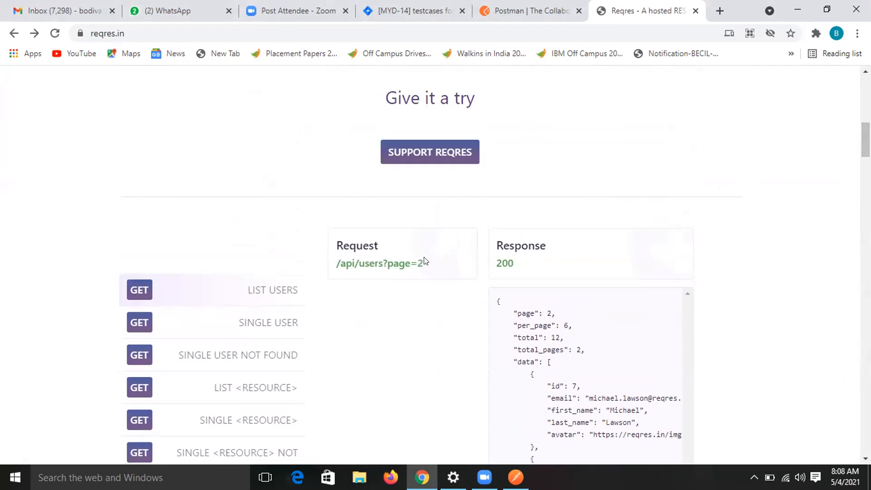
{"action": "left_click_drag", "start_coordinate": [336, 263], "coordinate": [418, 264]}
{"action": "left_click", "coordinate": [433, 271]}
{"action": "left_click", "coordinate": [356, 264]}
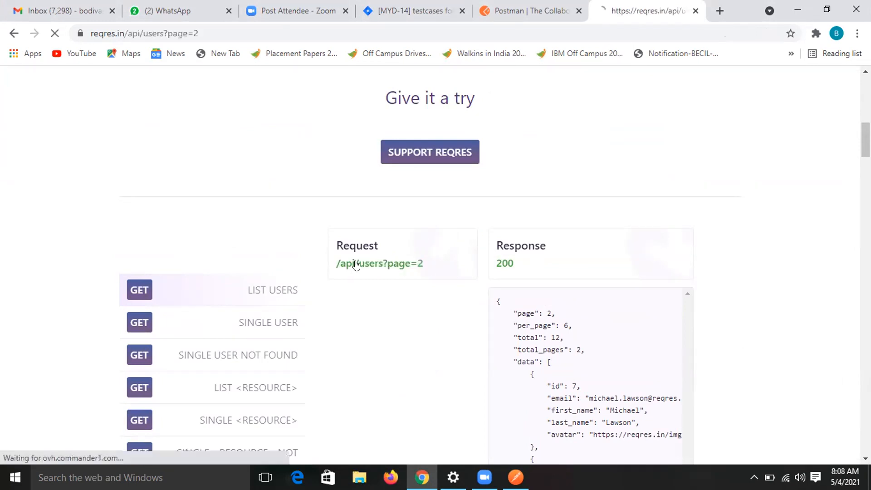
{"action": "left_click", "coordinate": [264, 28]}
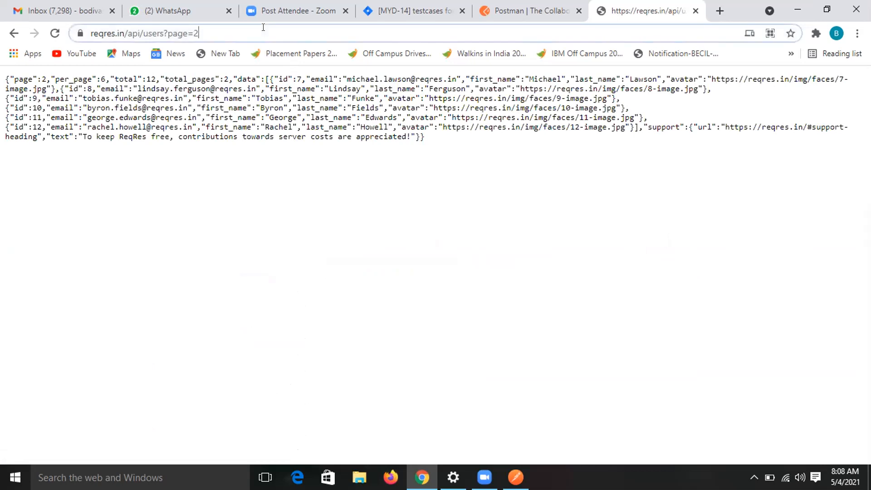
{"action": "left_click", "coordinate": [282, 30]}
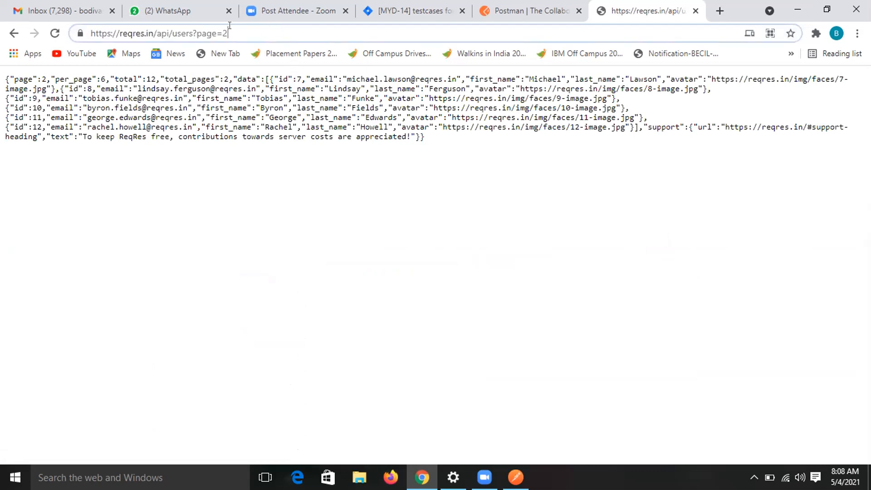
{"action": "left_click_drag", "start_coordinate": [231, 27], "coordinate": [86, 34]}
{"action": "key", "text": "ctrl+c"}
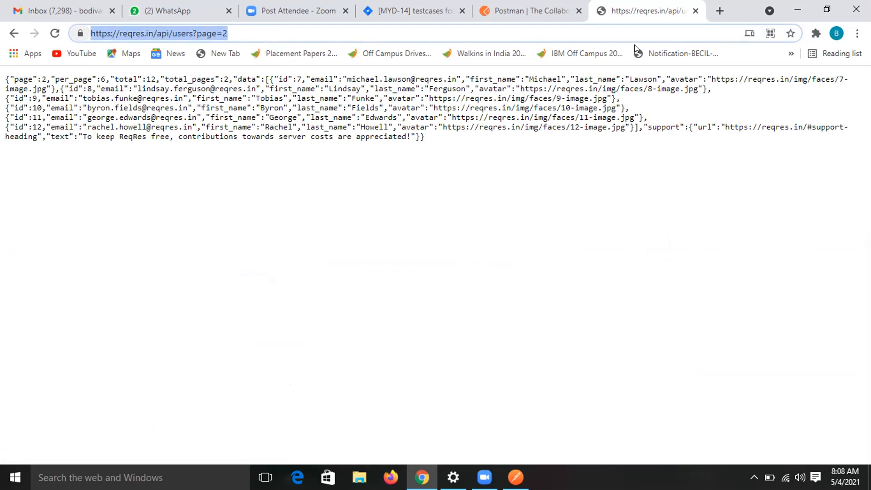
{"action": "left_click", "coordinate": [516, 476]}
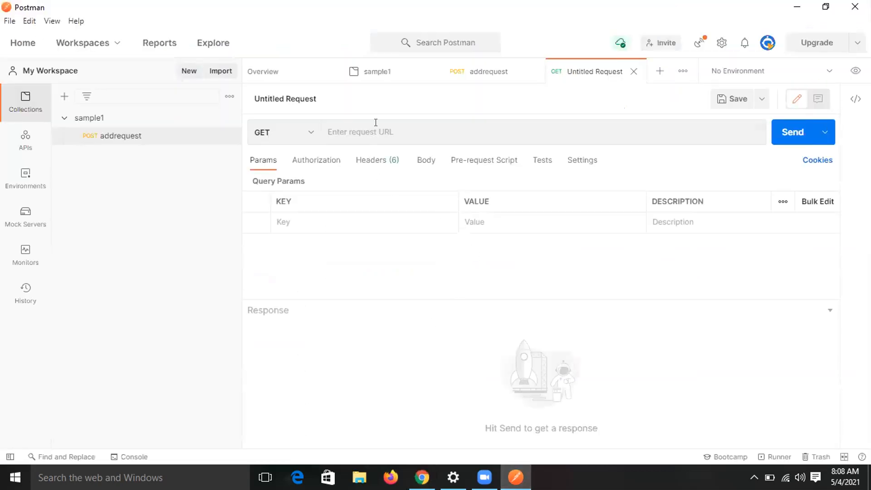
{"action": "left_click", "coordinate": [394, 131]}
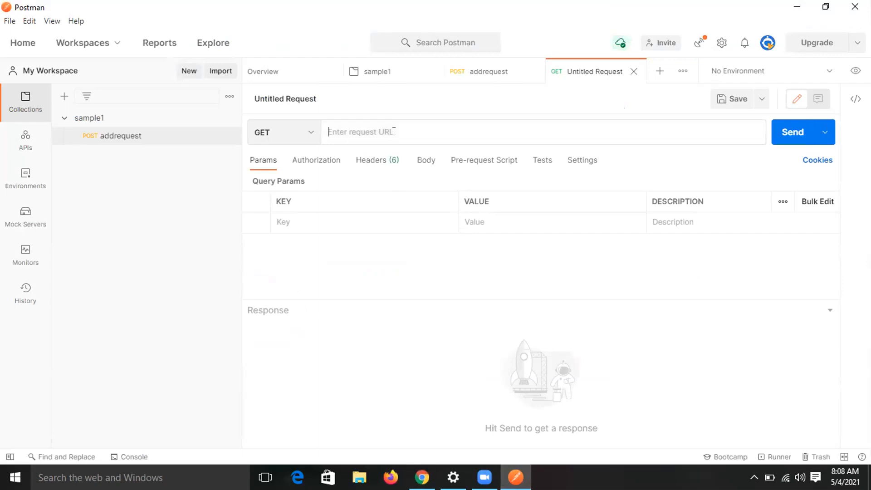
{"action": "key", "text": "ctrl+v"}
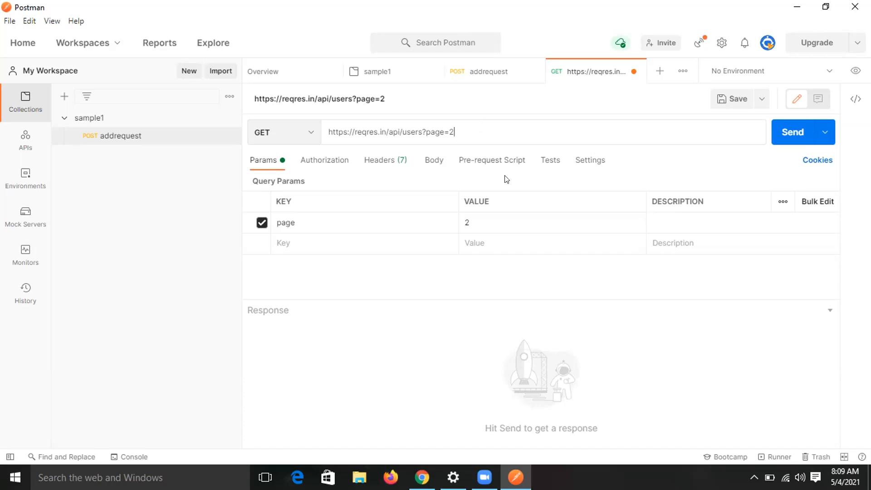
Send the GET request for users page 2 and look through its JSON response body
{"action": "left_click", "coordinate": [792, 131]}
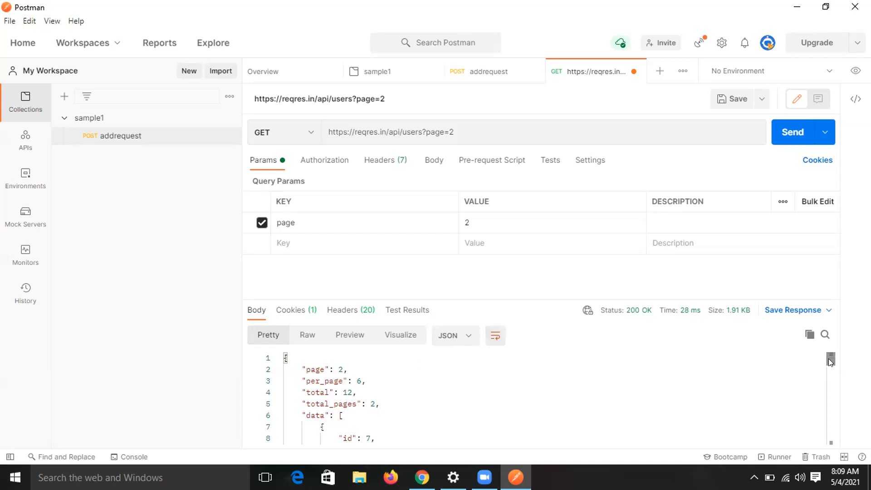
{"action": "left_click_drag", "start_coordinate": [829, 359], "coordinate": [831, 434]}
{"action": "left_click_drag", "start_coordinate": [830, 434], "coordinate": [827, 382]}
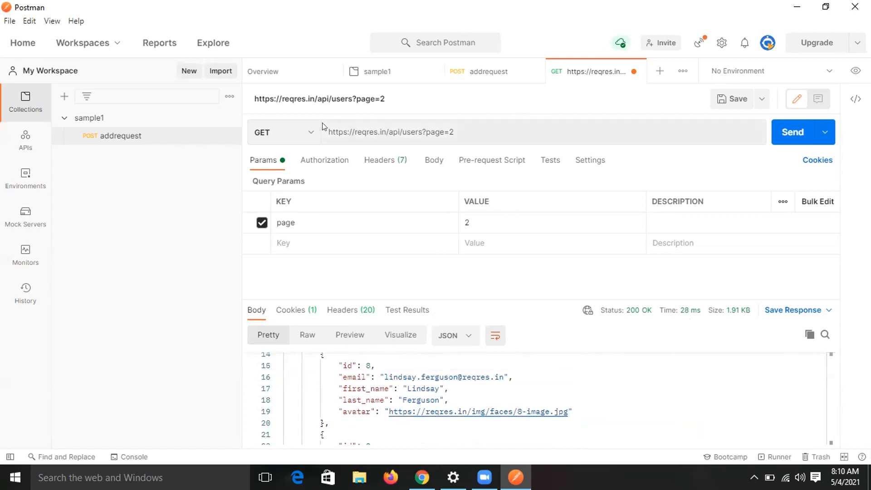
{"action": "left_click", "coordinate": [307, 133]}
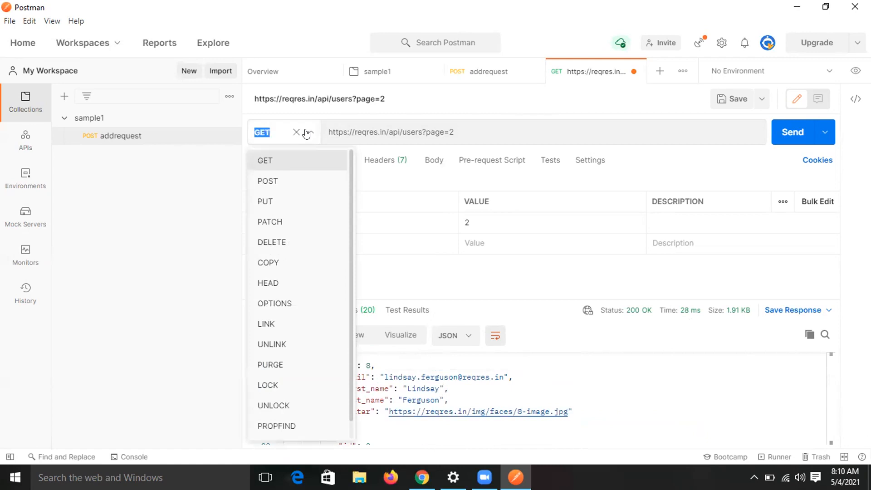
{"action": "left_click", "coordinate": [394, 89]}
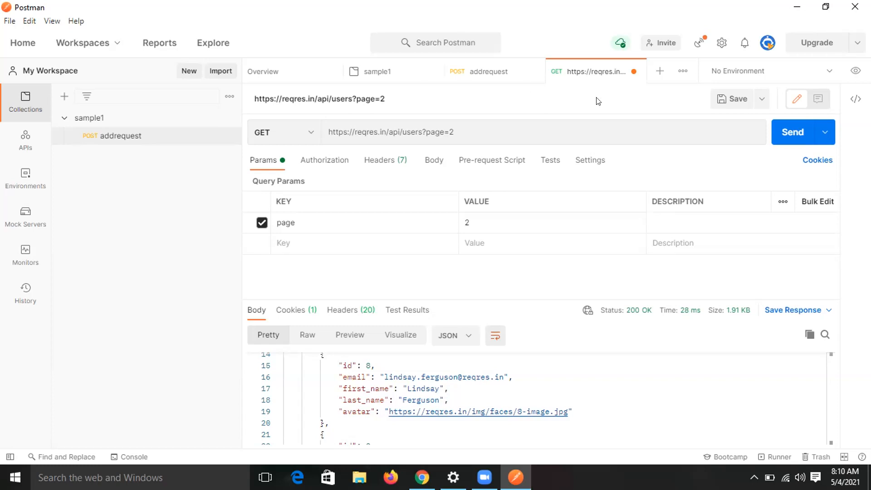
Start saving the GET request and replace its default name with readusers
{"action": "left_click", "coordinate": [734, 100]}
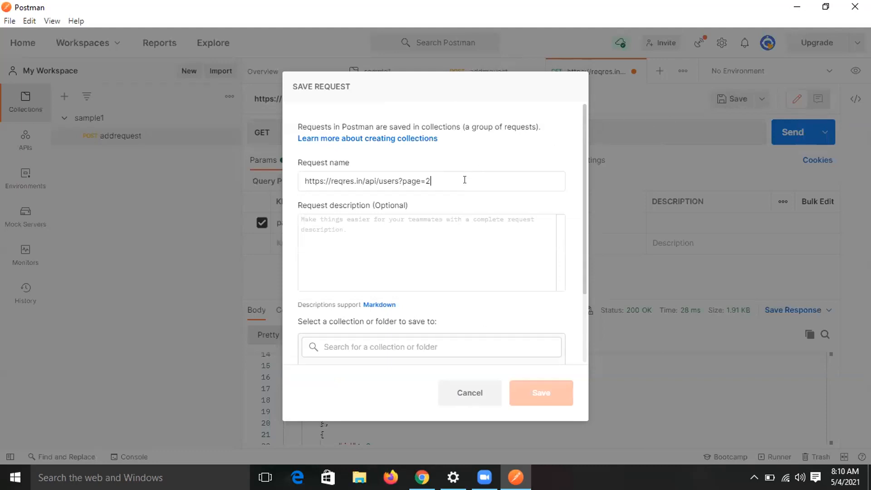
{"action": "key", "text": "BackSpace"}
{"action": "key", "text": "BackSpace"}
{"action": "key", "text": "BackSpace"}
{"action": "key", "text": "BackSpace"}
{"action": "key", "text": "BackSpace"}
{"action": "key", "text": "BackSpace"}
{"action": "key", "text": "BackSpace"}
{"action": "key", "text": "BackSpace"}
{"action": "key", "text": "BackSpace"}
{"action": "key", "text": "BackSpace"}
{"action": "key", "text": "BackSpace"}
{"action": "key", "text": "BackSpace"}
{"action": "key", "text": "BackSpace"}
{"action": "key", "text": "BackSpace"}
{"action": "key", "text": "BackSpace"}
{"action": "key", "text": "BackSpace"}
{"action": "key", "text": "BackSpace"}
{"action": "key", "text": "BackSpace"}
{"action": "key", "text": "BackSpace"}
{"action": "key", "text": "BackSpace"}
{"action": "key", "text": "BackSpace"}
{"action": "key", "text": "BackSpace"}
{"action": "key", "text": "BackSpace"}
{"action": "key", "text": "BackSpace"}
{"action": "key", "text": "BackSpace"}
{"action": "key", "text": "BackSpace"}
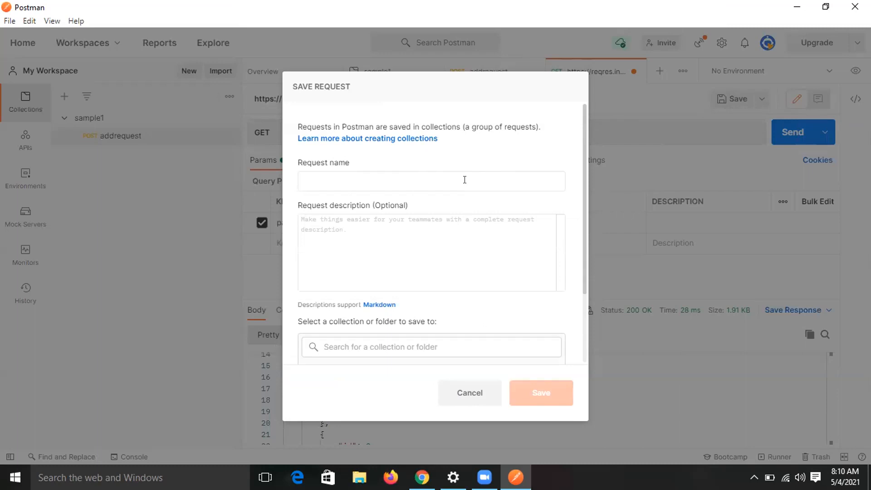
{"action": "type", "text": "readusers"}
Choose the sample1 collection as the destination and save the readusers request to it
{"action": "left_click_drag", "start_coordinate": [583, 228], "coordinate": [578, 311]}
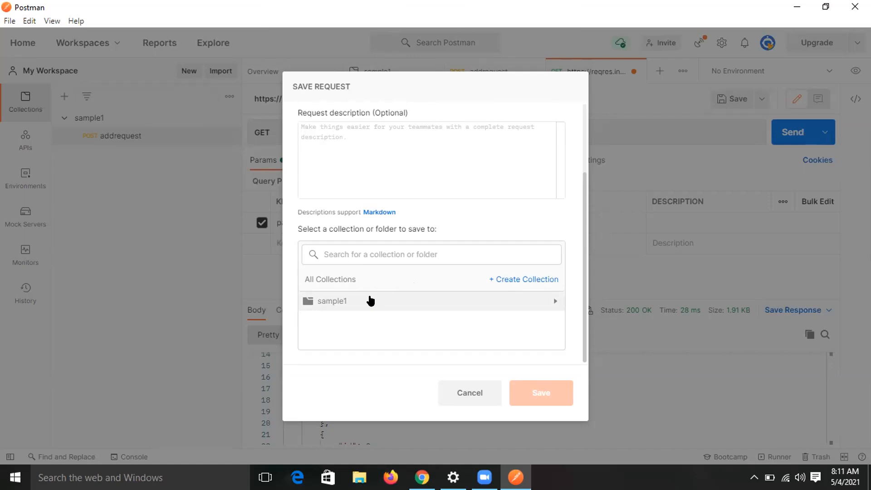
{"action": "left_click", "coordinate": [370, 301]}
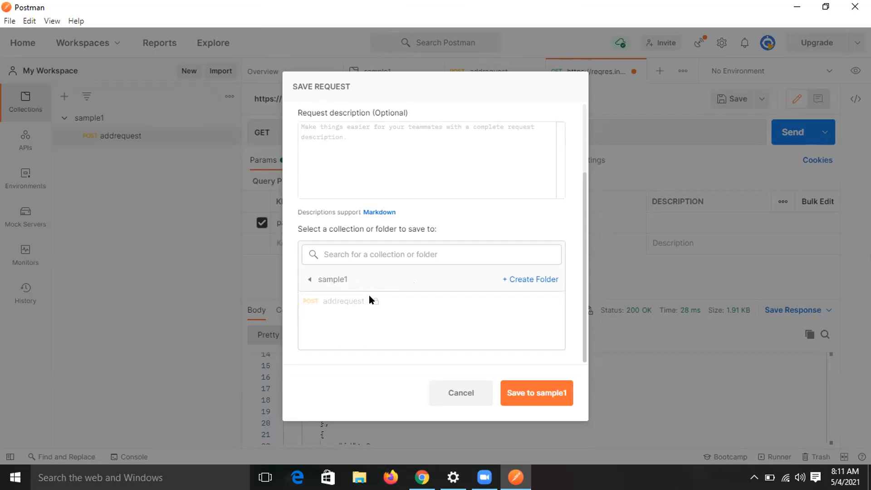
{"action": "left_click", "coordinate": [517, 398]}
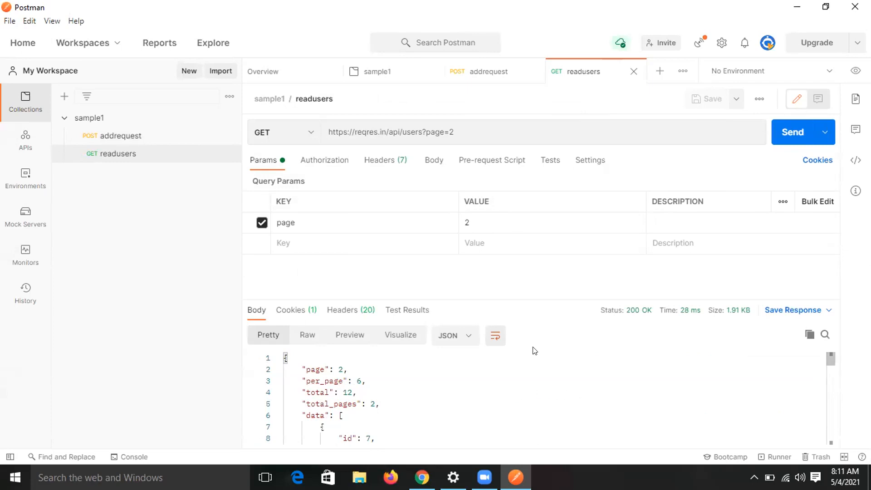
Switch to Chrome, return to the reqres.in examples page and show the GET SINGLE USER example
{"action": "left_click", "coordinate": [422, 477]}
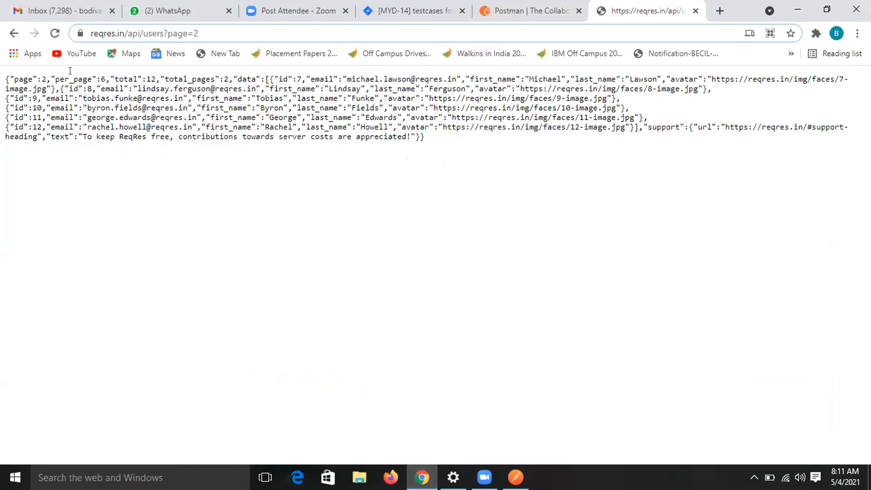
{"action": "left_click", "coordinate": [13, 33]}
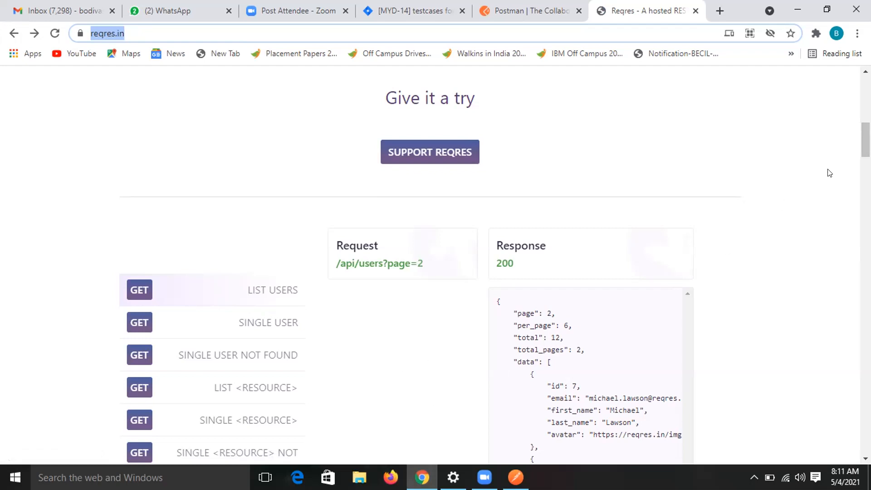
{"action": "left_click", "coordinate": [138, 323]}
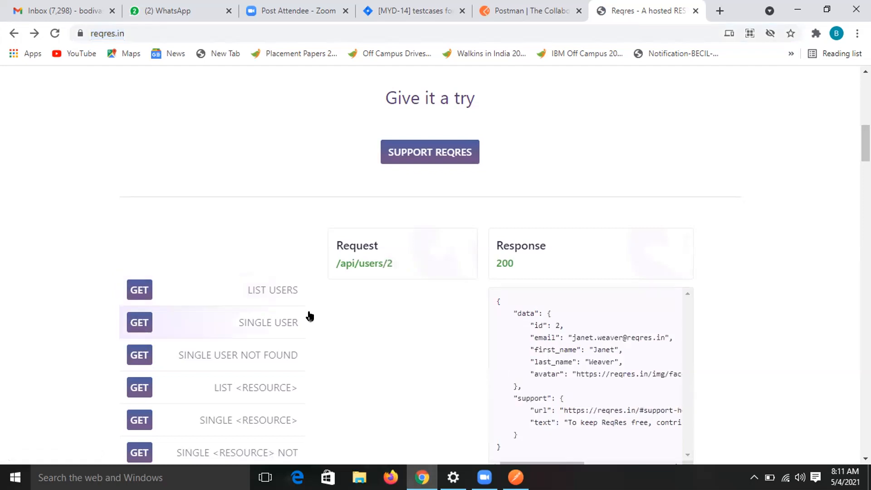